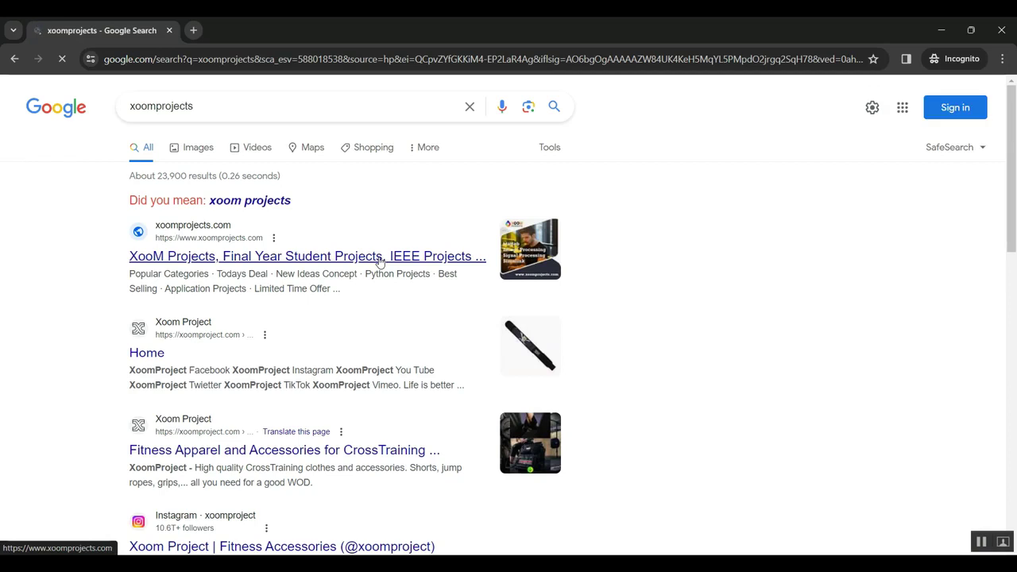
Open the XooM Projects (xoomprojects.com) result on the Google results page.
click(236, 263)
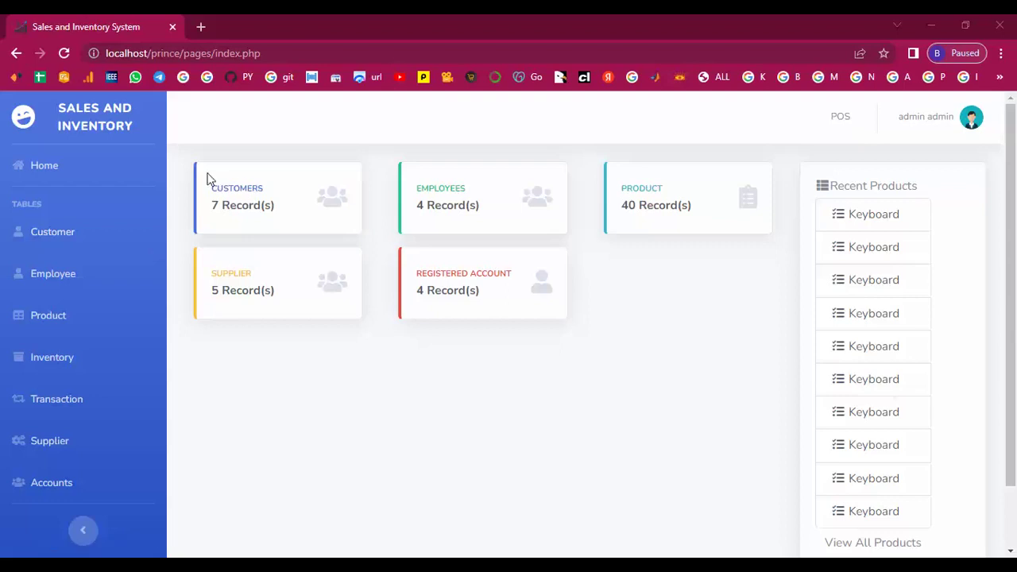
Browse the dashboard record cards and Recent Products, view all products, then return Home.
drag(209, 186, 700, 244)
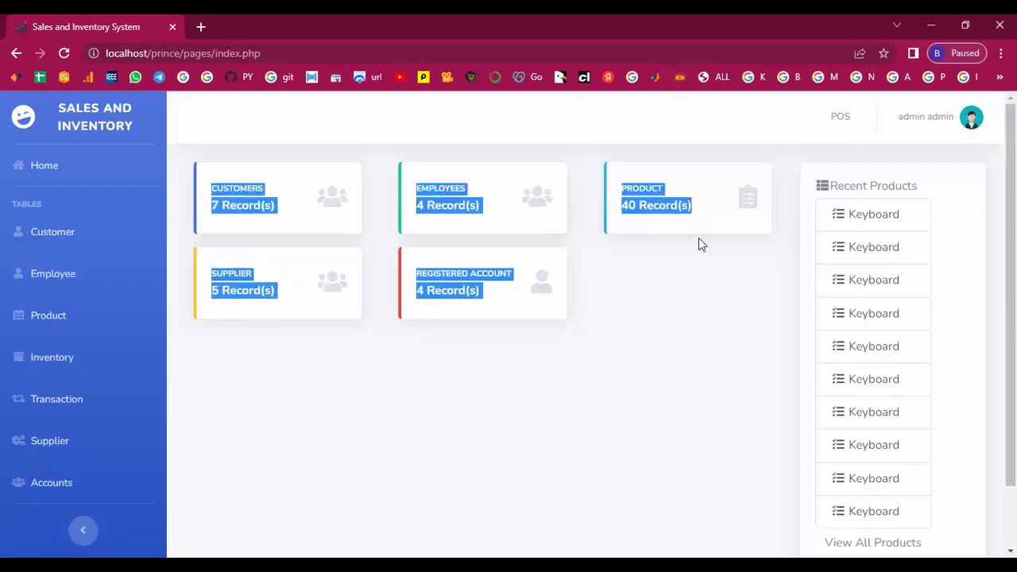
click(681, 324)
scroll(681, 325, down, 1)
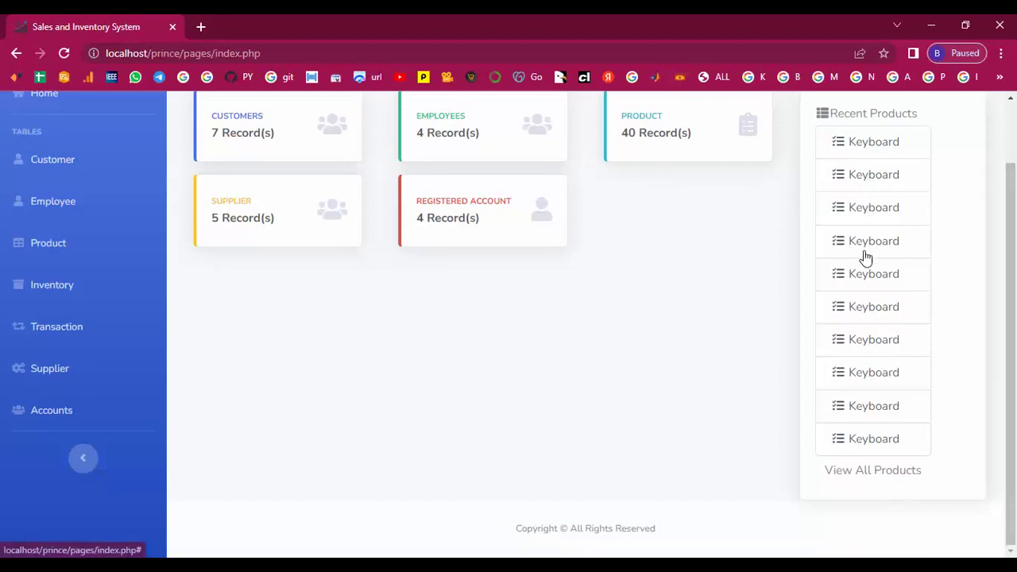
click(860, 450)
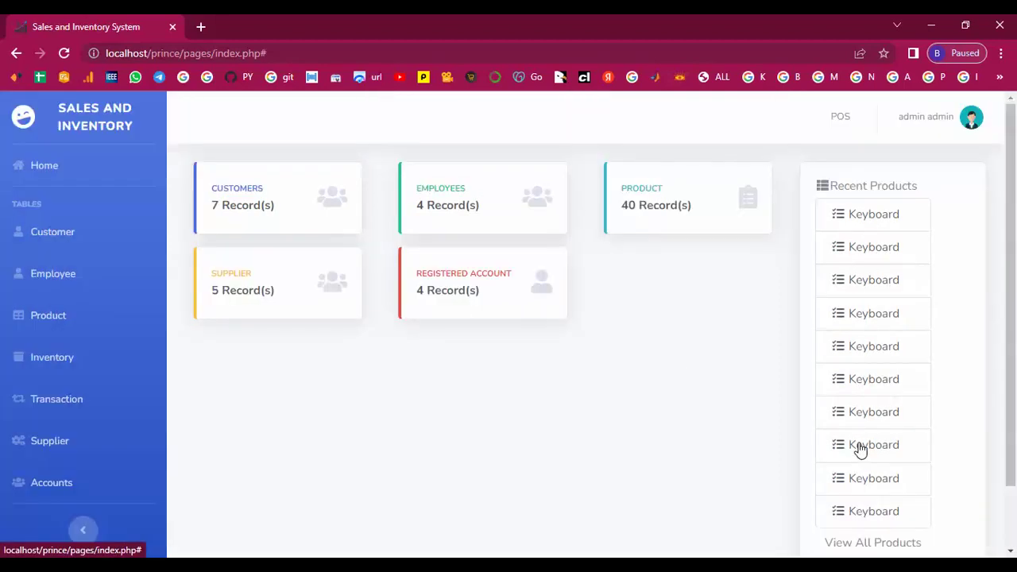
scroll(858, 503, down, 1)
click(853, 475)
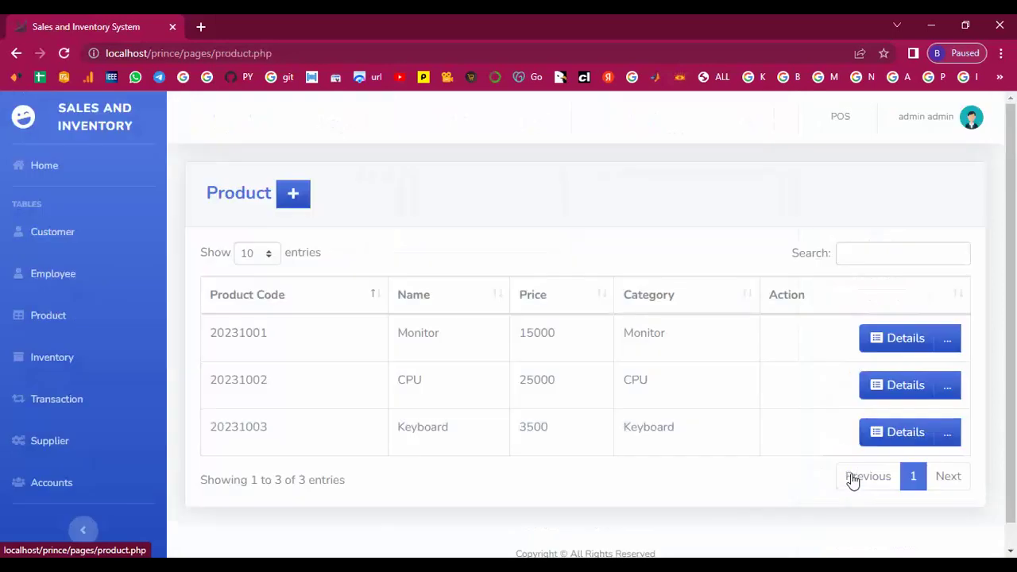
scroll(453, 354, down, 1)
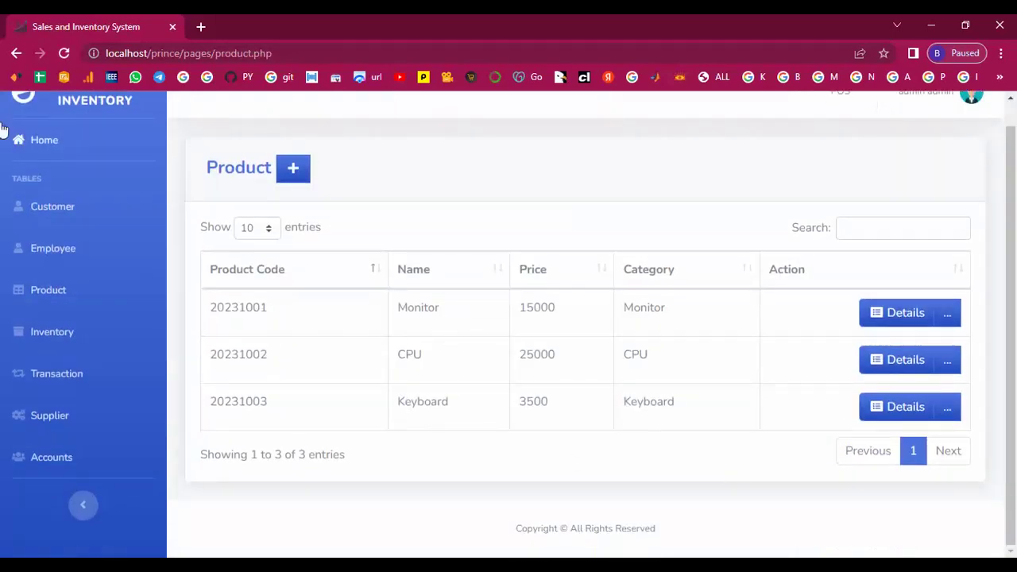
click(50, 144)
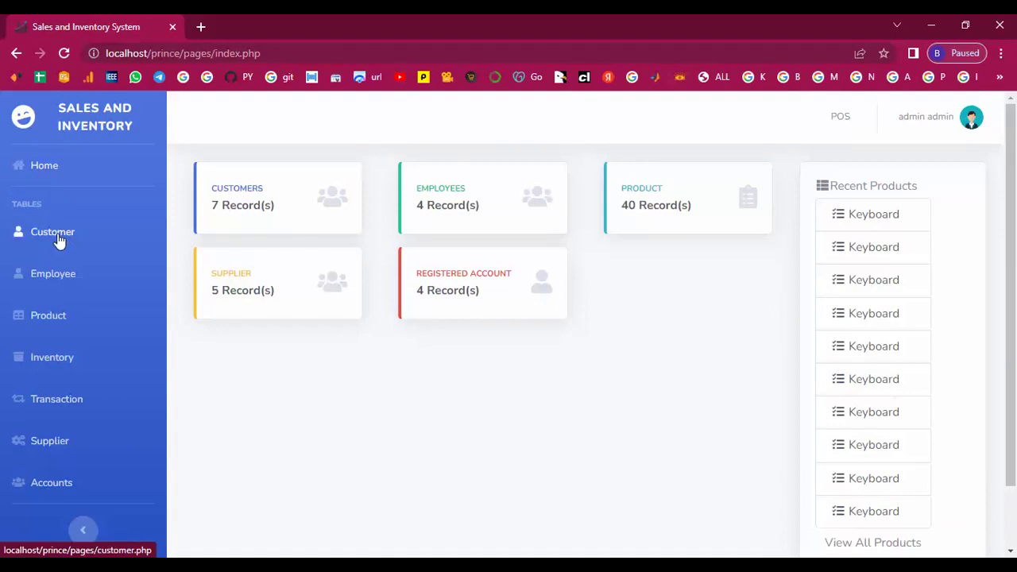
Browse the Customer and Employee tables.
click(58, 237)
scroll(356, 363, down, 3)
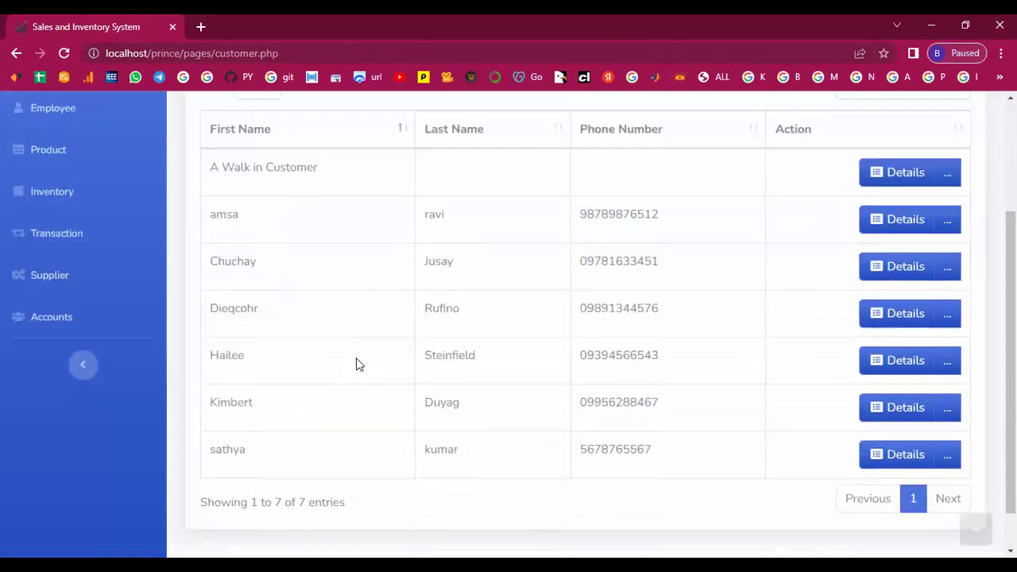
scroll(96, 211, up, 5)
click(64, 273)
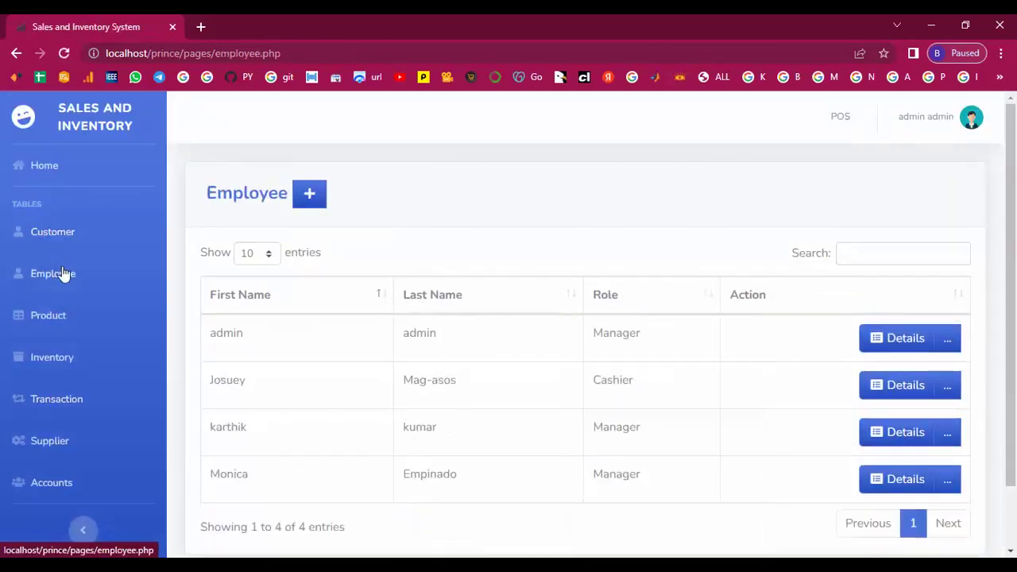
scroll(64, 273, down, 2)
Browse the Product, Inventory and Transaction tables.
click(46, 242)
scroll(50, 254, down, 1)
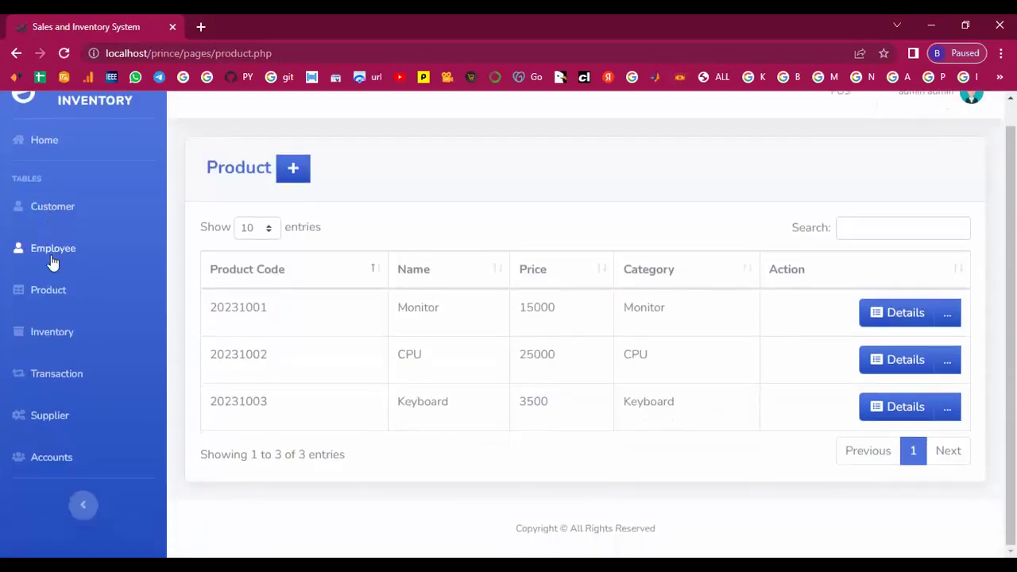
click(60, 334)
scroll(62, 350, down, 1)
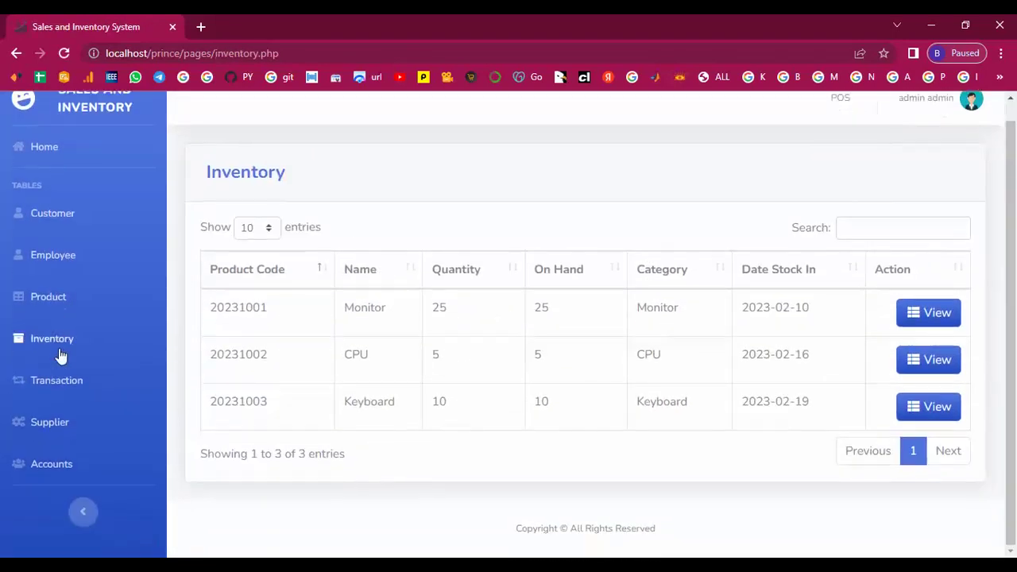
click(60, 381)
scroll(334, 352, down, 4)
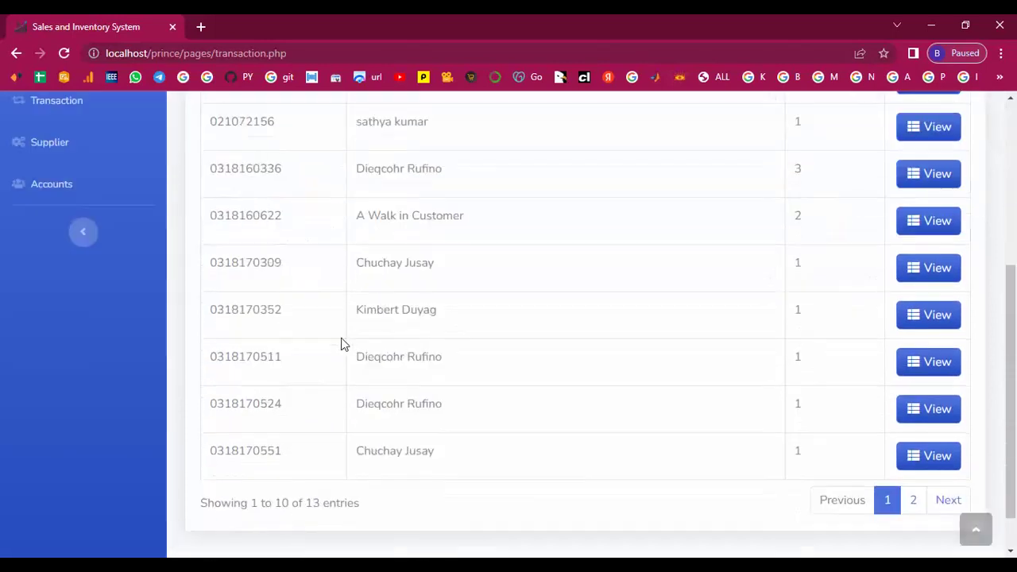
scroll(385, 306, up, 3)
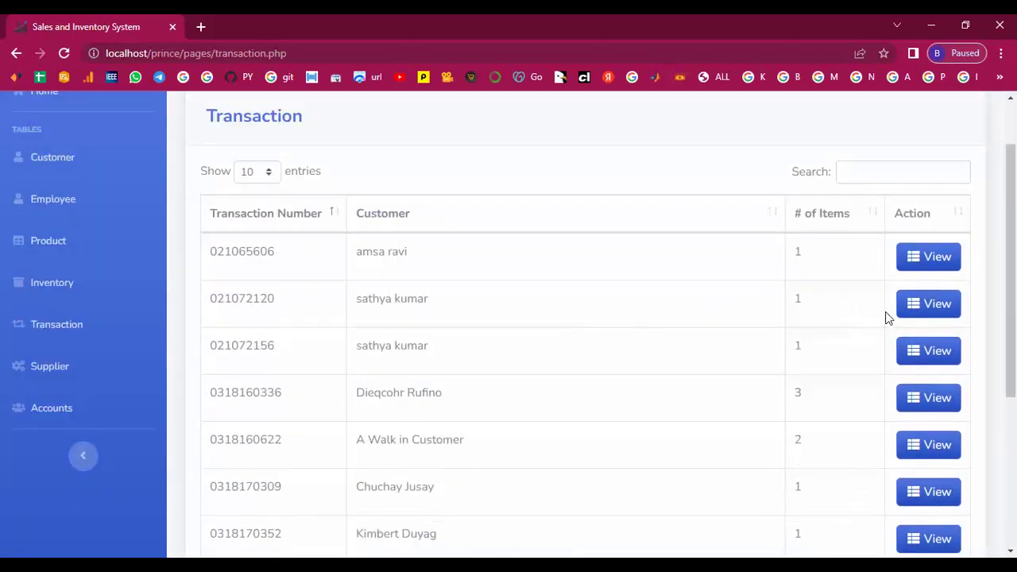
View the second transaction's receipt and return to the transaction list.
click(934, 308)
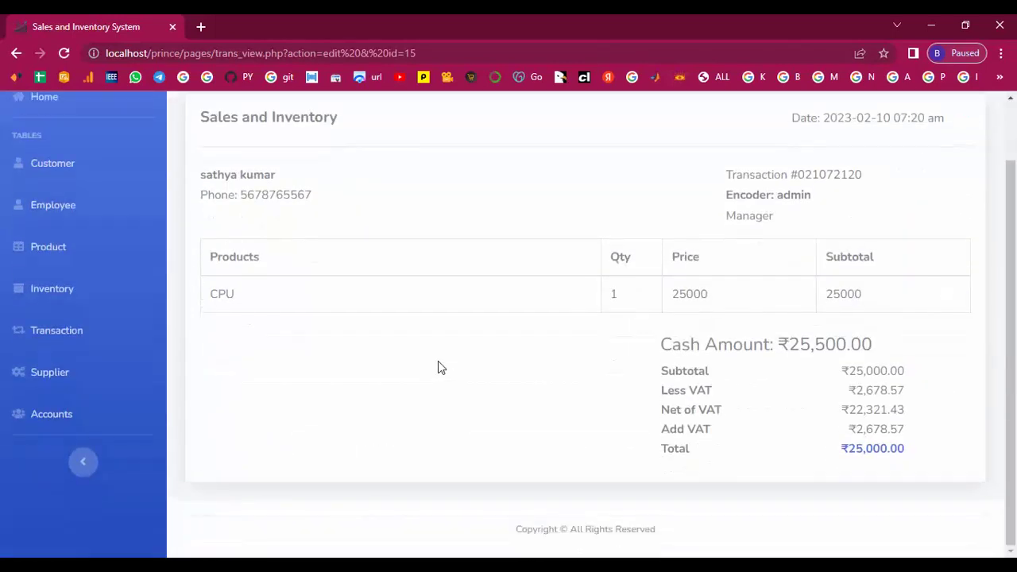
scroll(37, 250, up, 1)
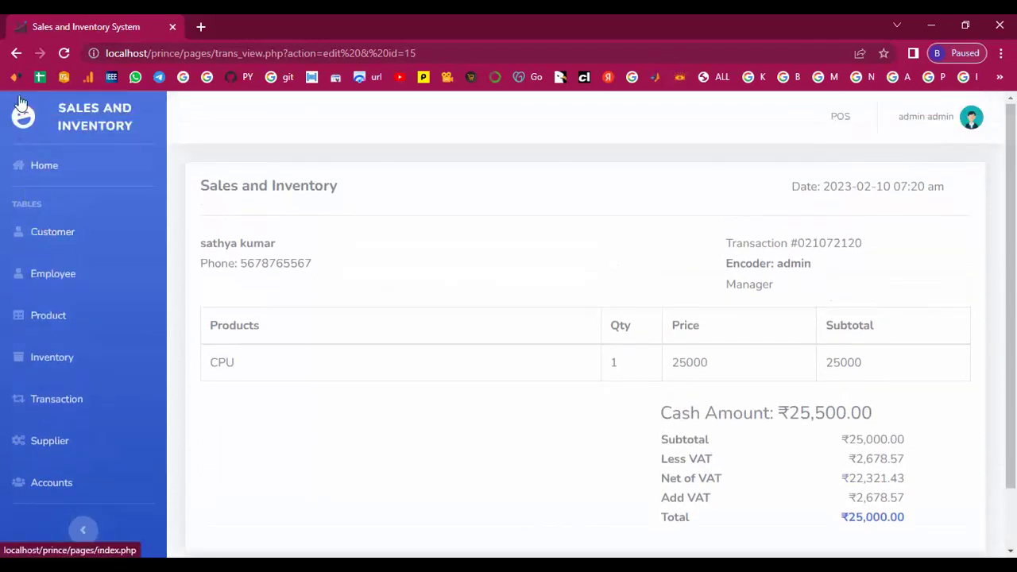
click(16, 52)
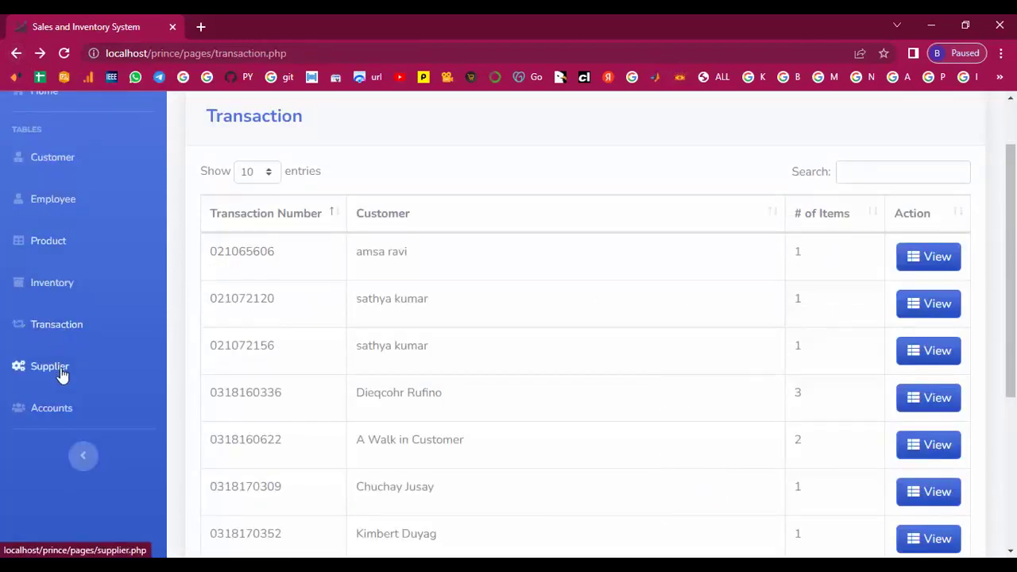
Browse the 5-supplier list and user Accounts page, ending on the Customer table.
click(60, 370)
scroll(337, 351, down, 2)
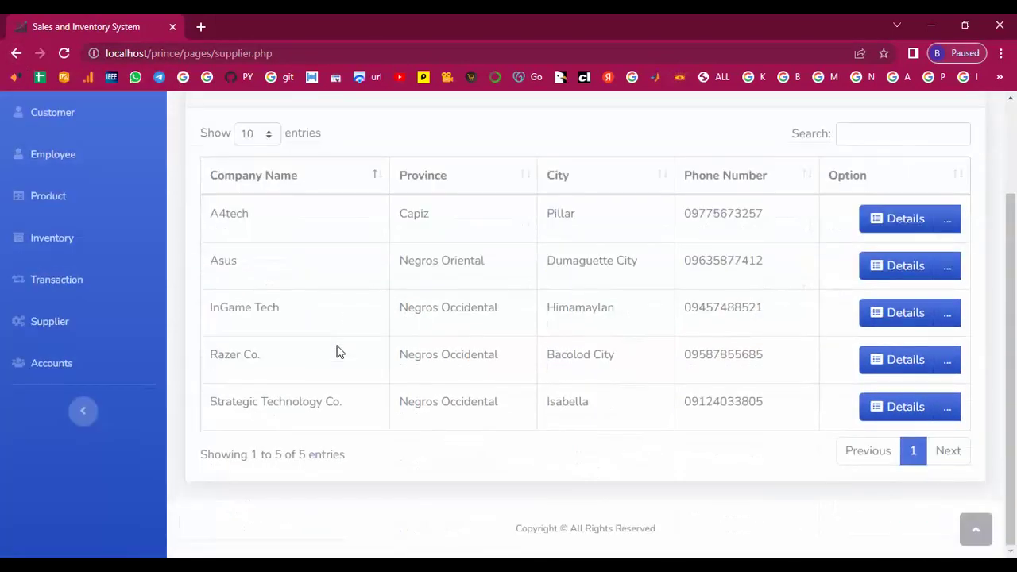
scroll(289, 370, up, 2)
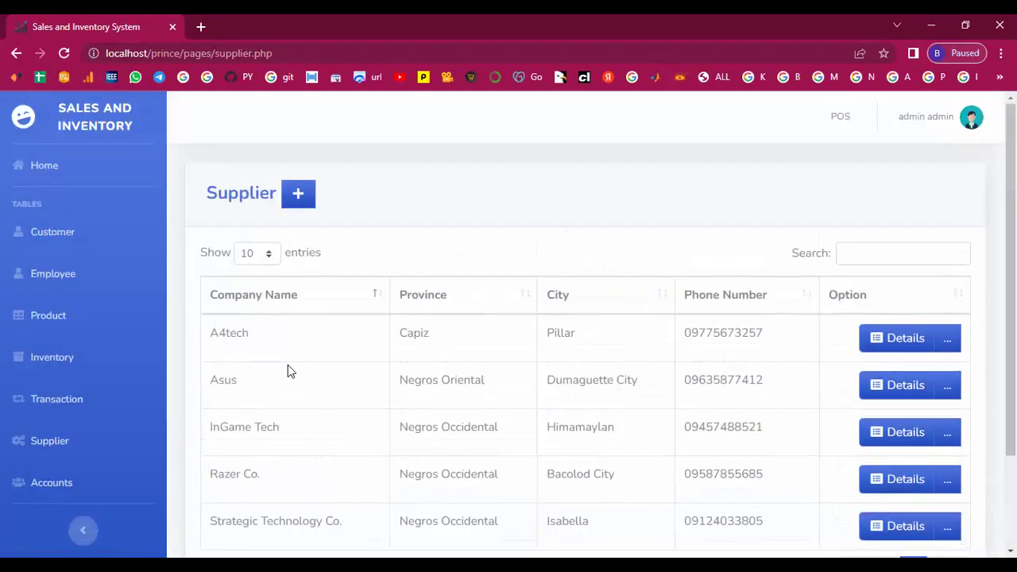
scroll(138, 416, down, 2)
click(50, 366)
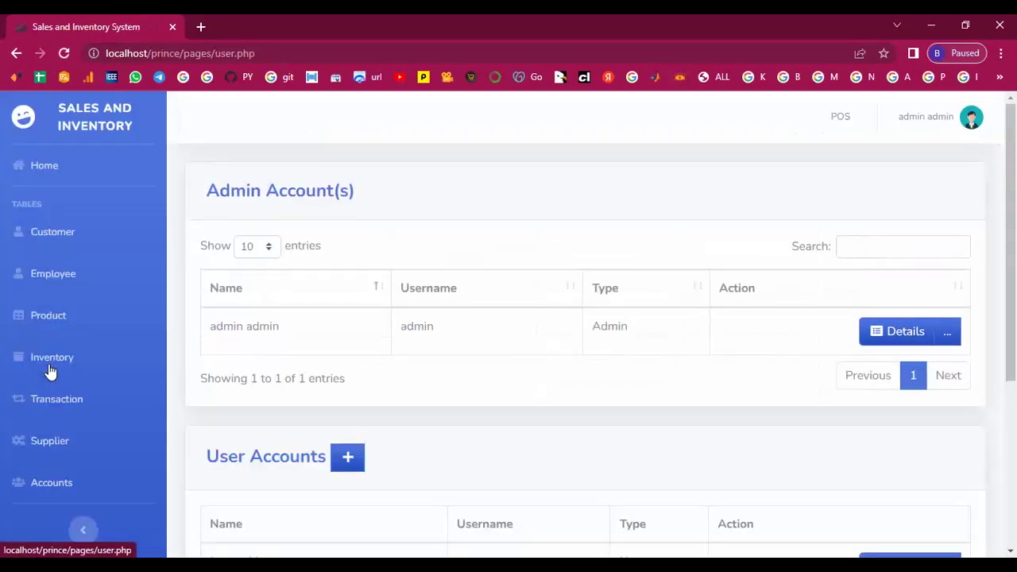
scroll(413, 362, down, 3)
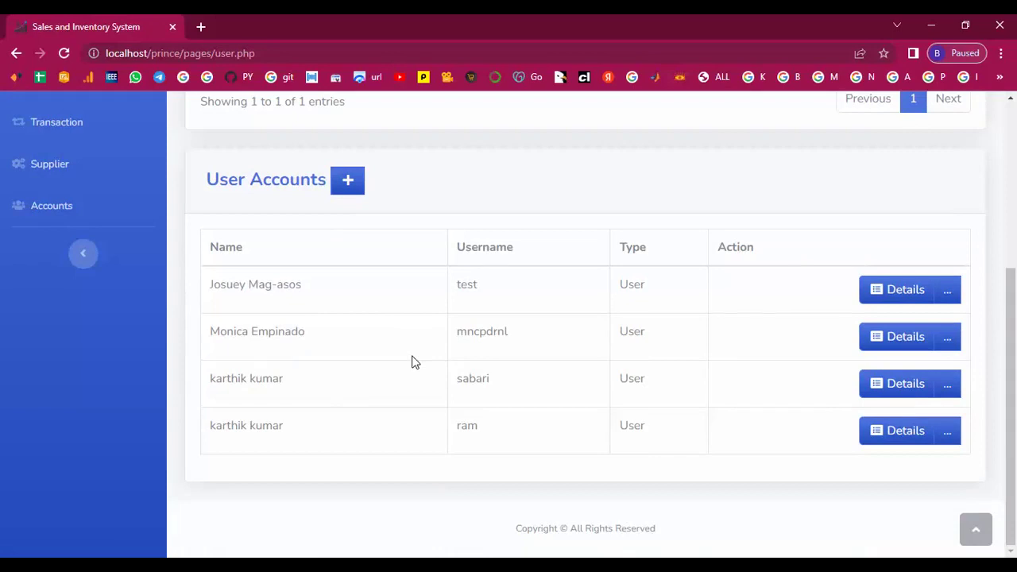
scroll(412, 361, up, 3)
click(57, 240)
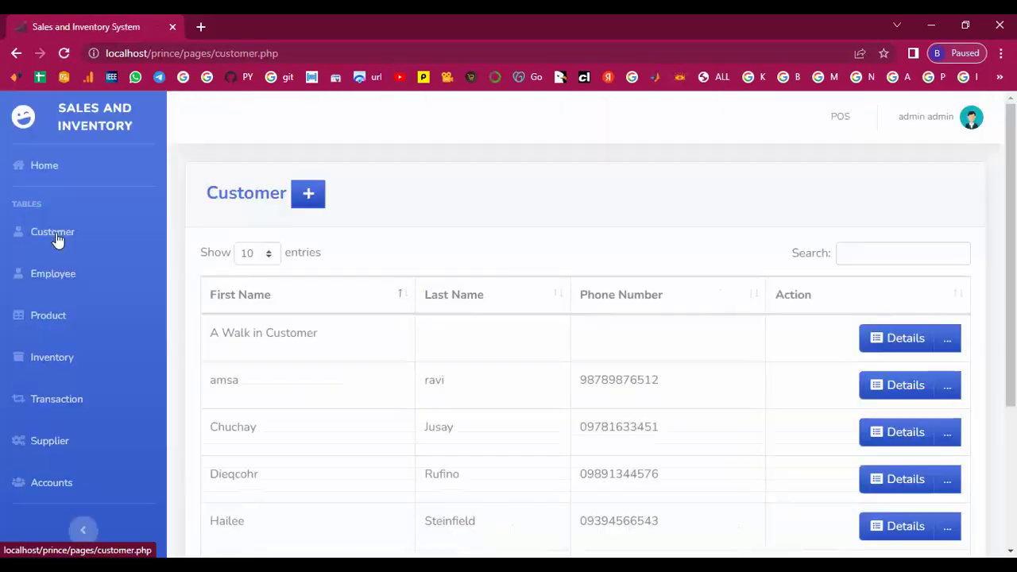
Add a customer with first name, last name and phone number, and save it.
click(306, 196)
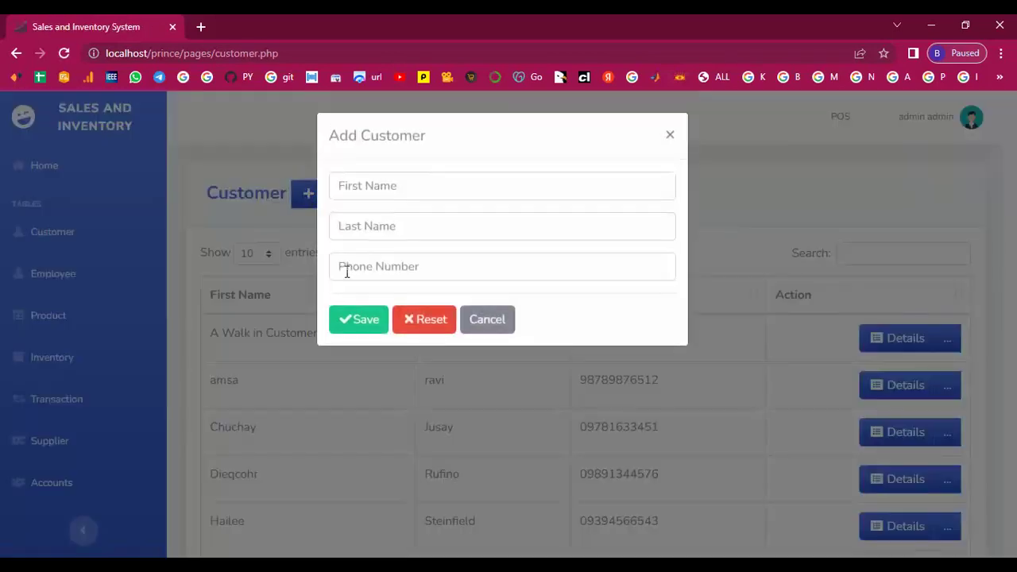
click(360, 187)
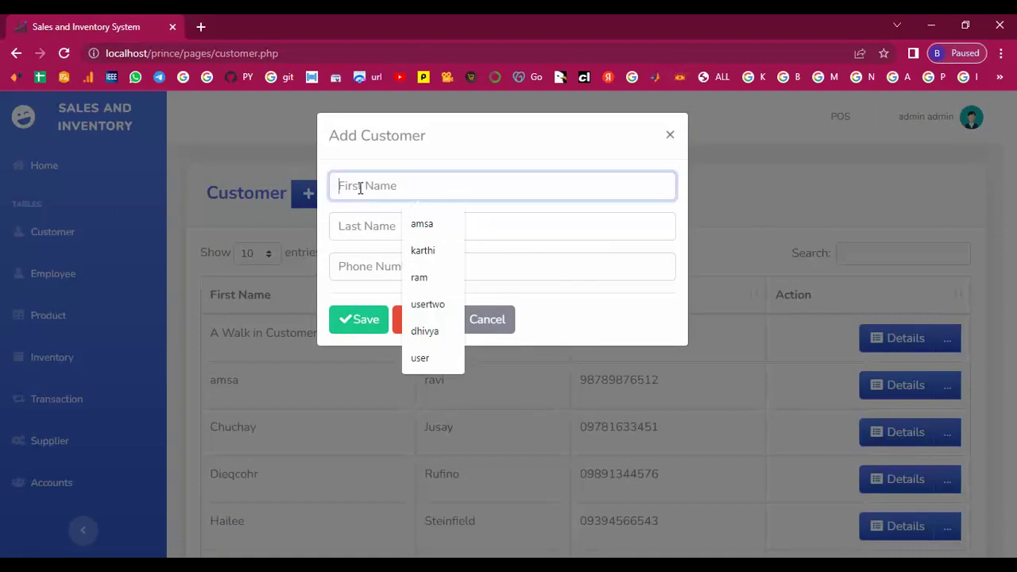
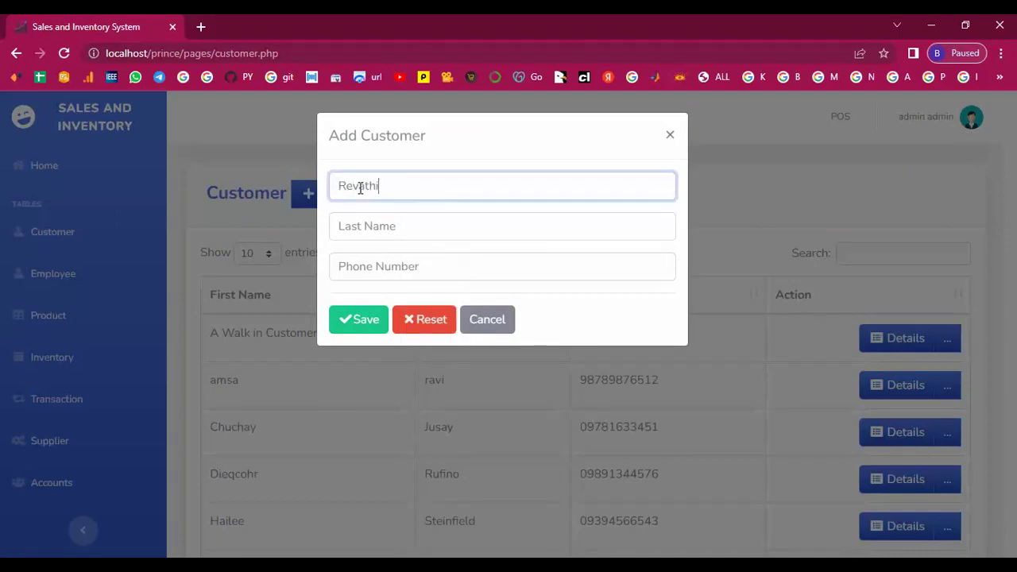
click(355, 227)
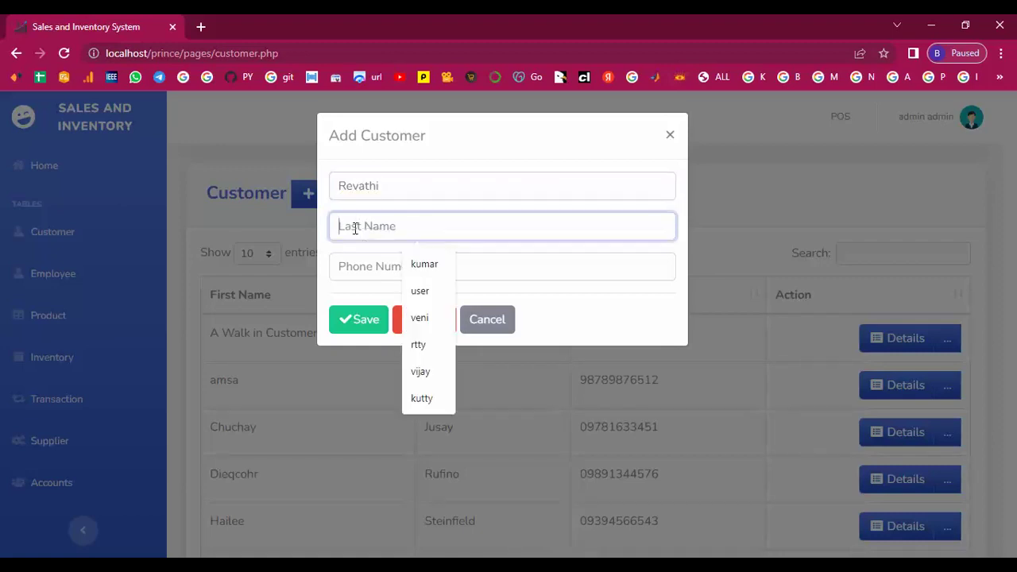
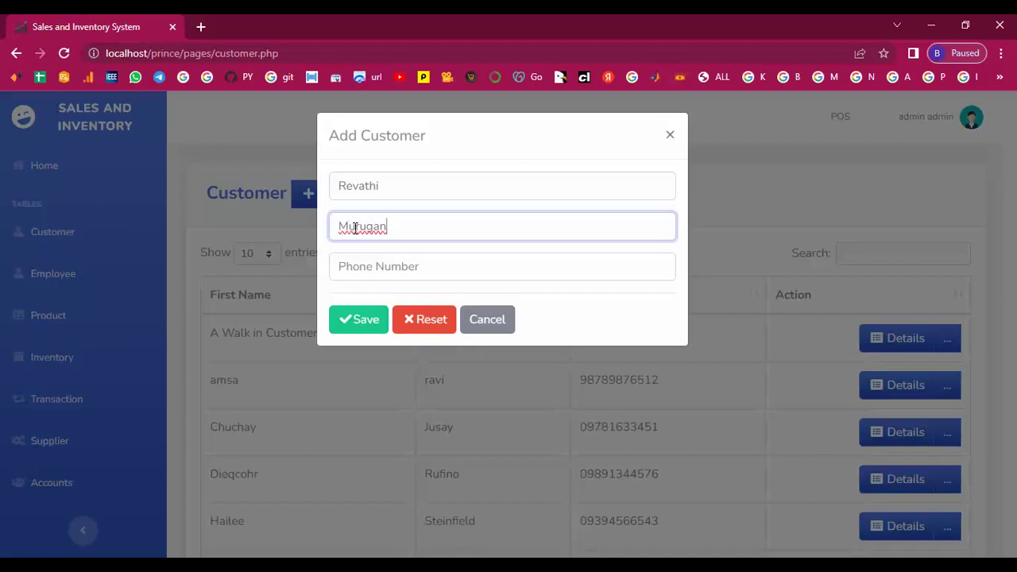
click(367, 267)
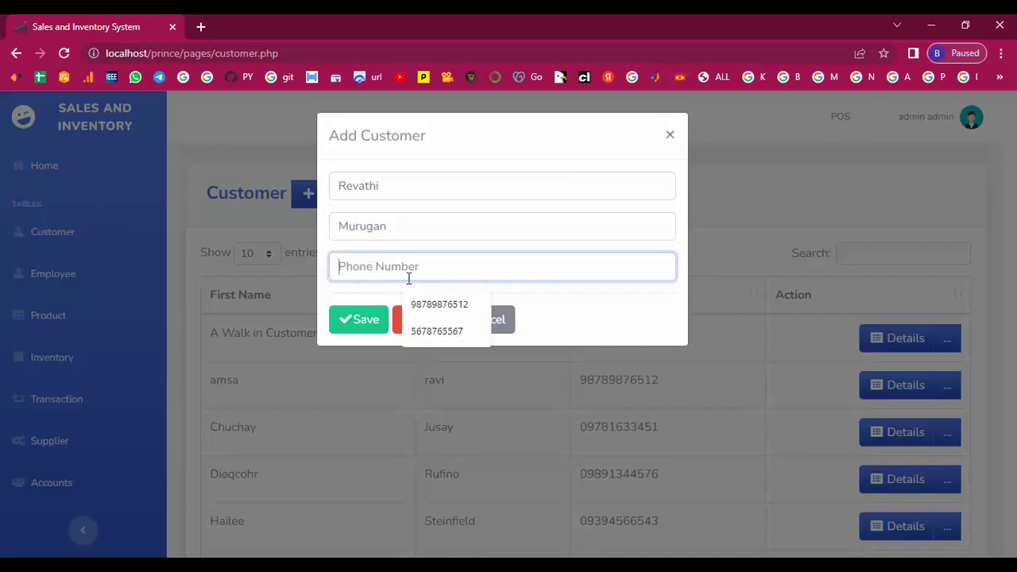
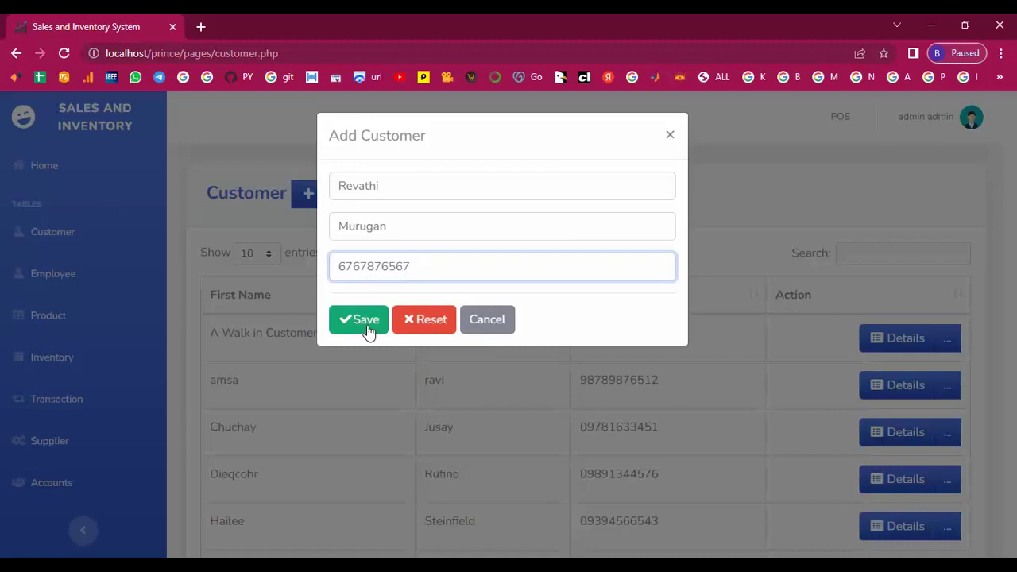
click(368, 329)
Review the new customer's row in the 8-entry Customer table.
scroll(369, 332, down, 4)
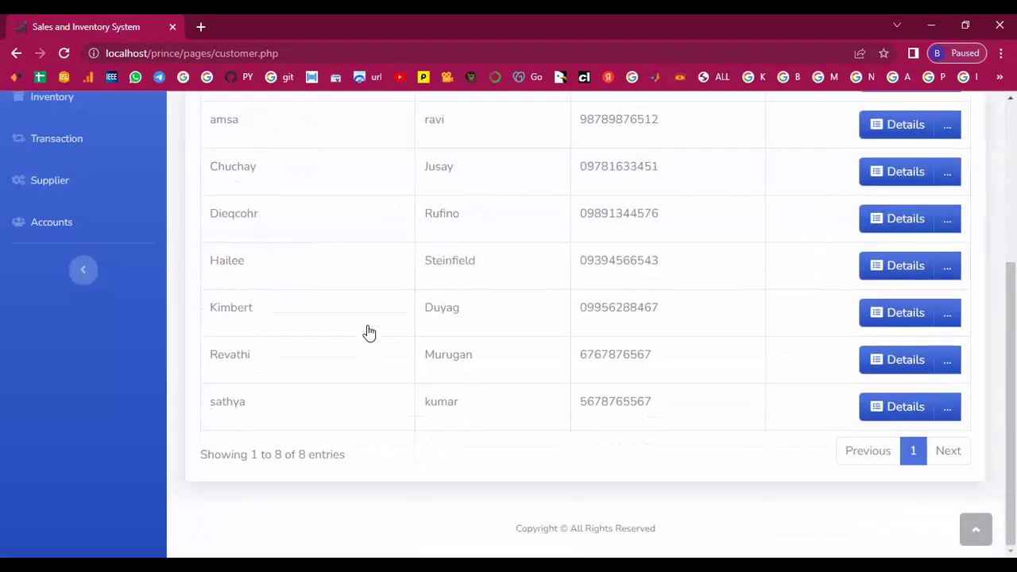
drag(211, 353, 700, 347)
click(700, 347)
scroll(23, 274, up, 4)
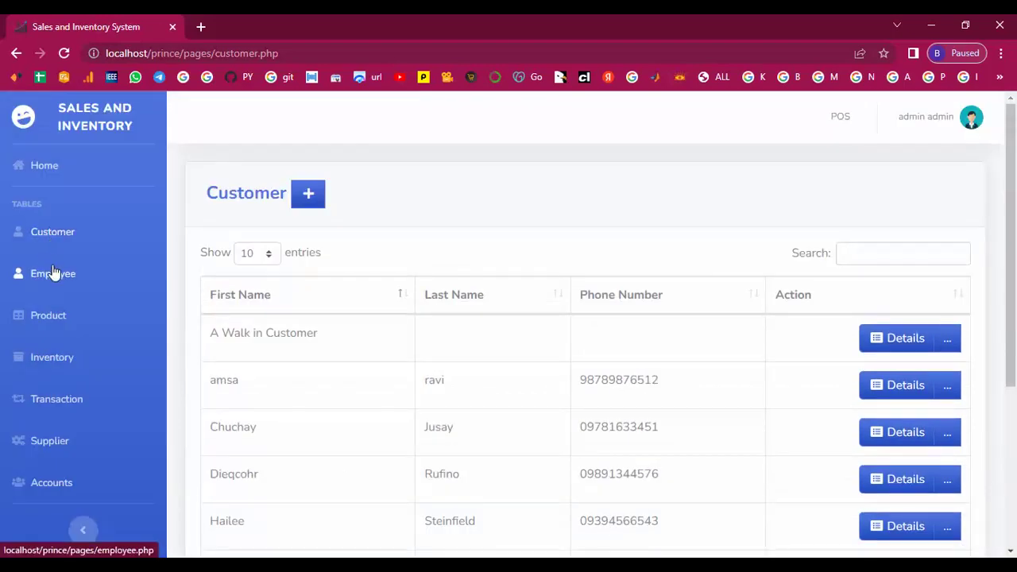
On the Employee page, start a new employee with first and last name and gender Male.
click(54, 278)
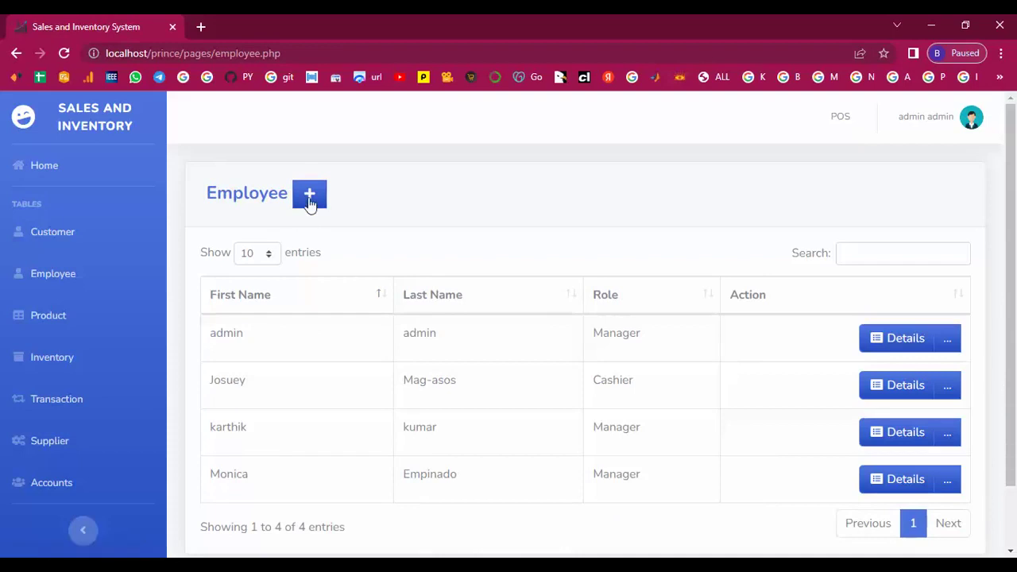
click(309, 197)
click(369, 185)
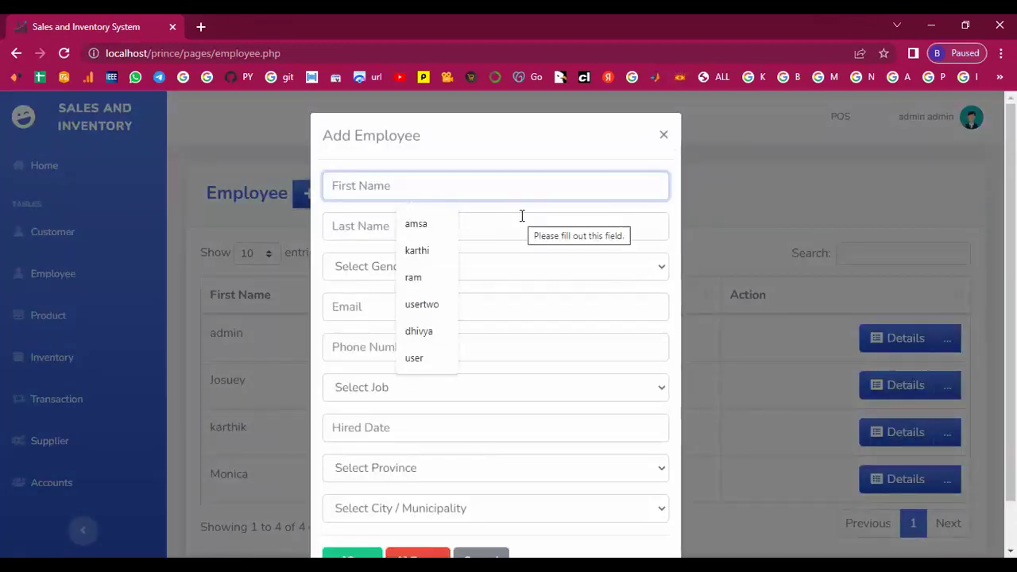
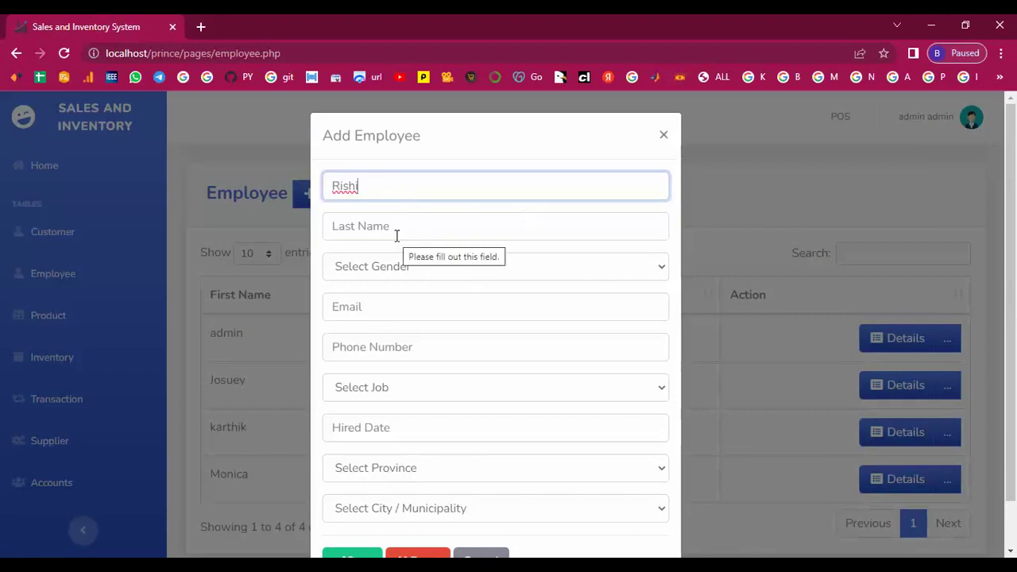
click(396, 226)
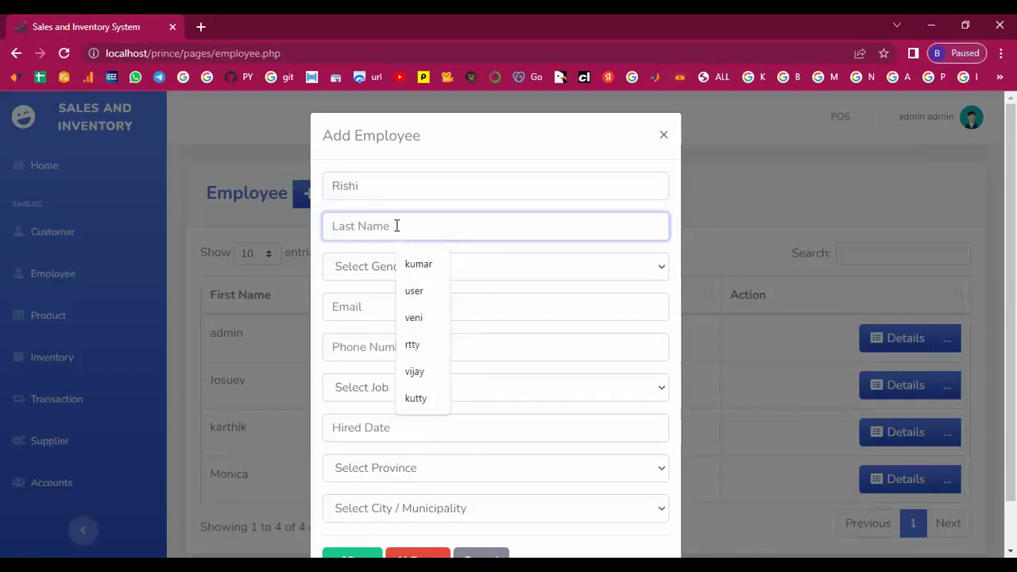
click(364, 274)
click(363, 290)
Enter the employee's email address and phone number, and set the job to Cashier.
click(361, 307)
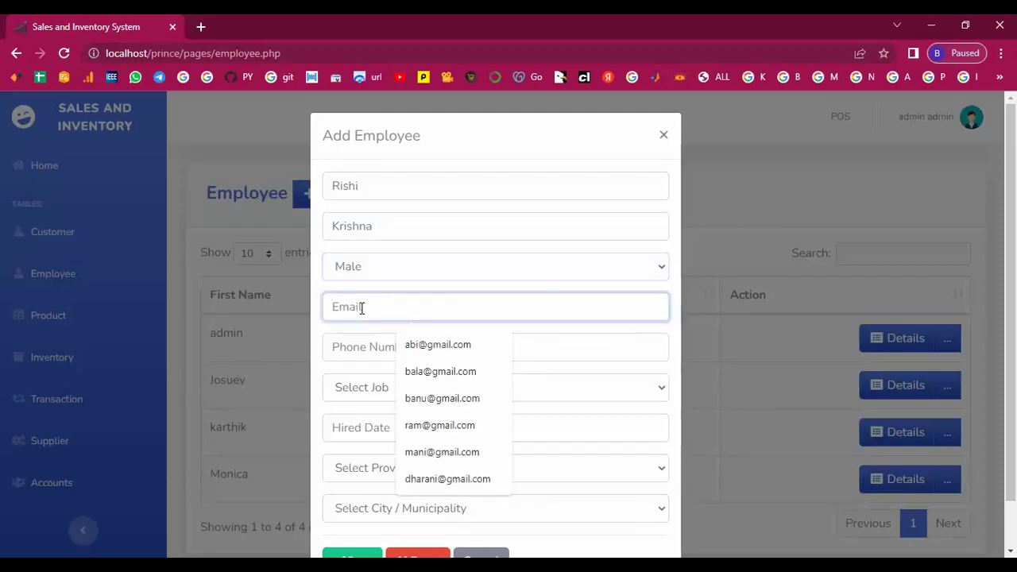
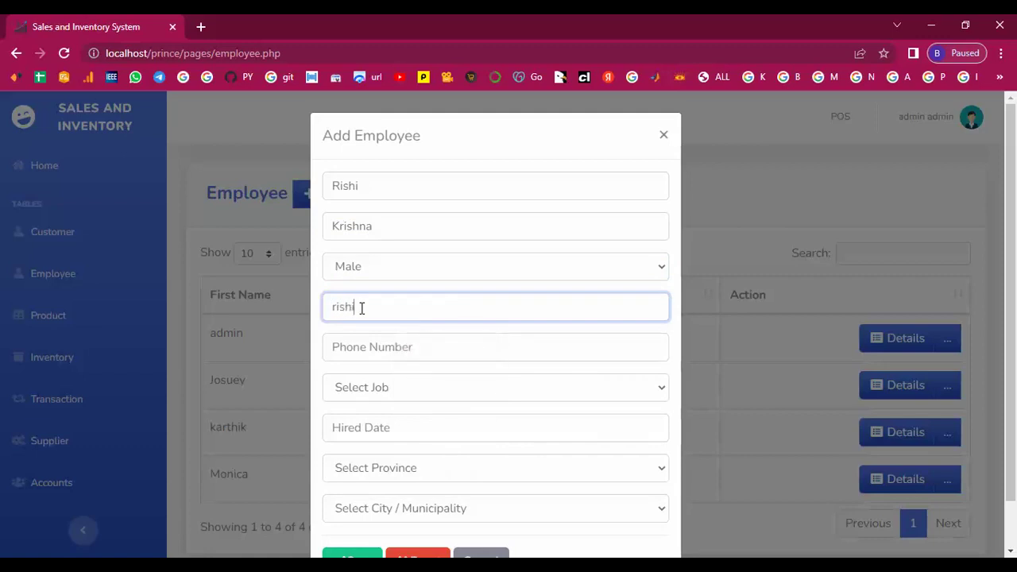
key(Tab)
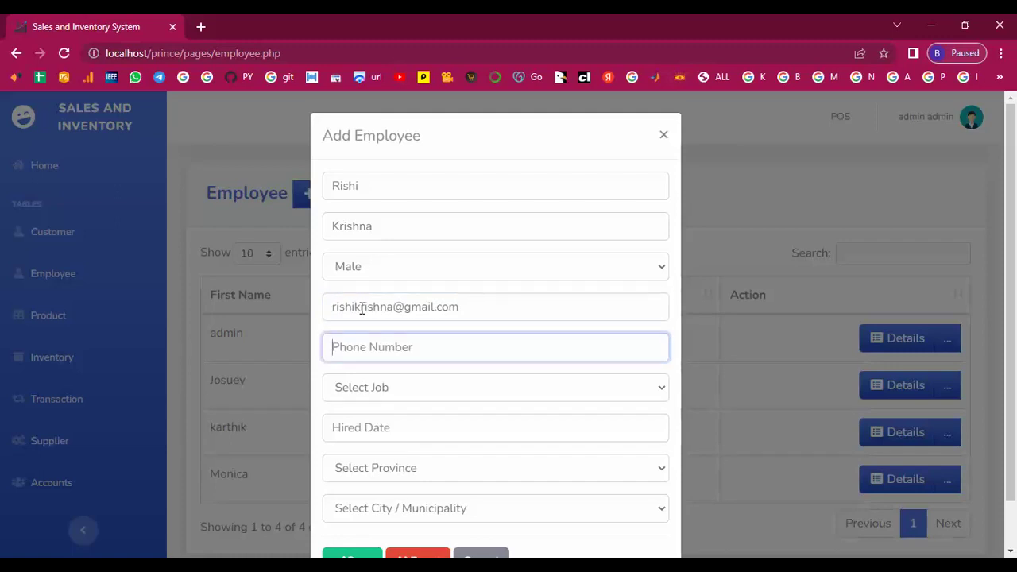
text(961231234)
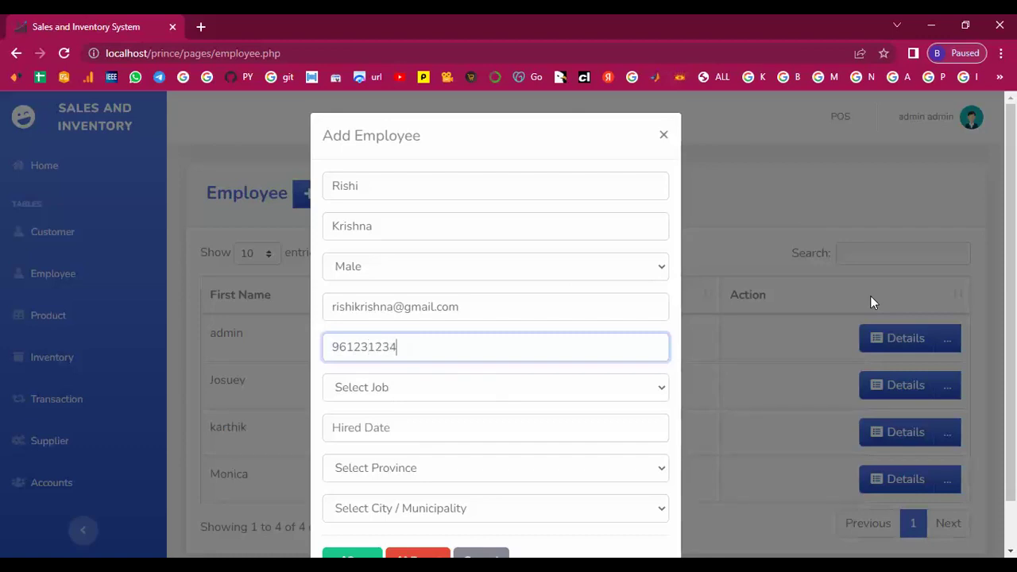
key(Tab)
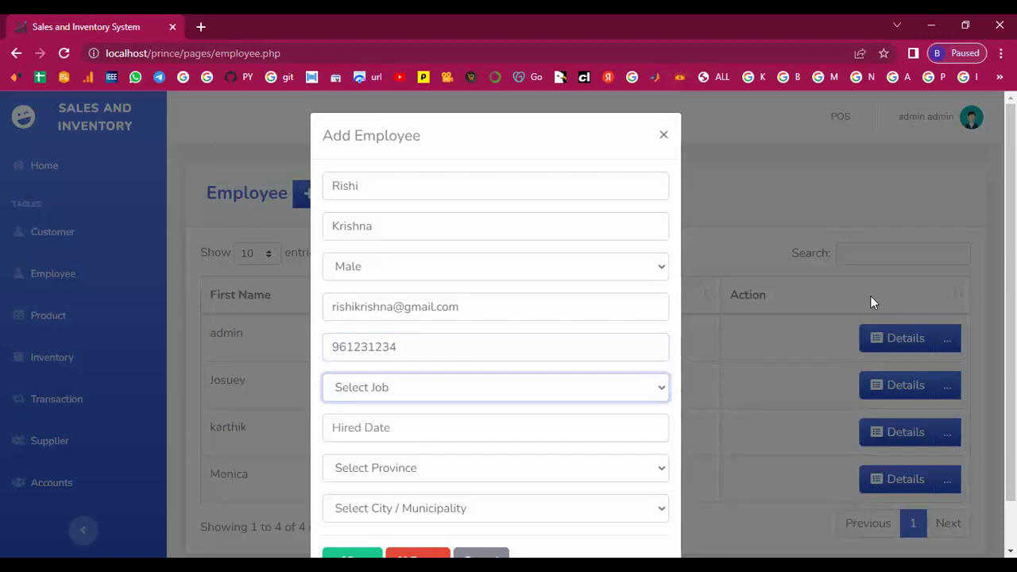
click(662, 388)
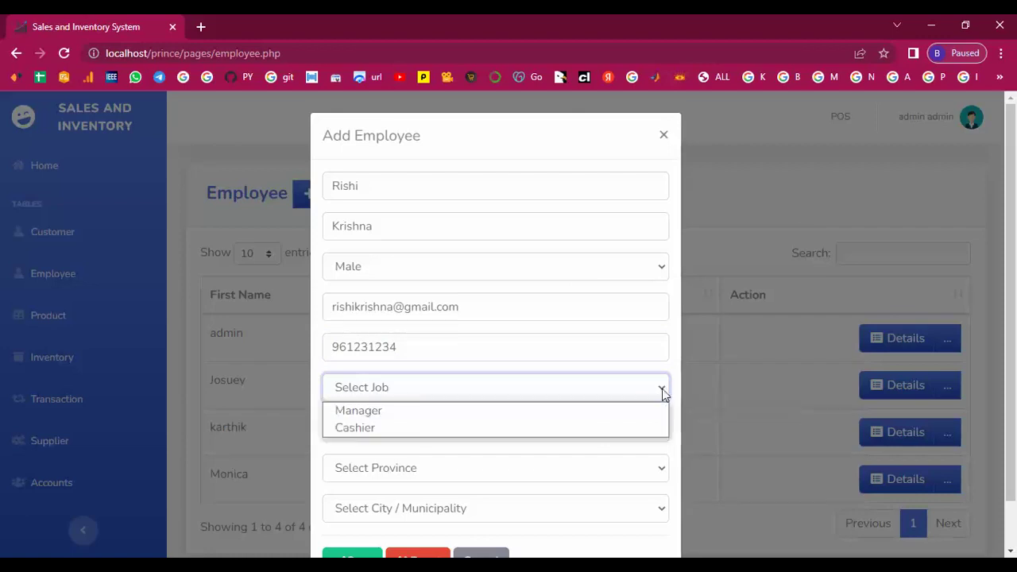
click(399, 430)
Set hired date 2000-10-26, province Benguet and city Sablan, then save the employee.
click(398, 429)
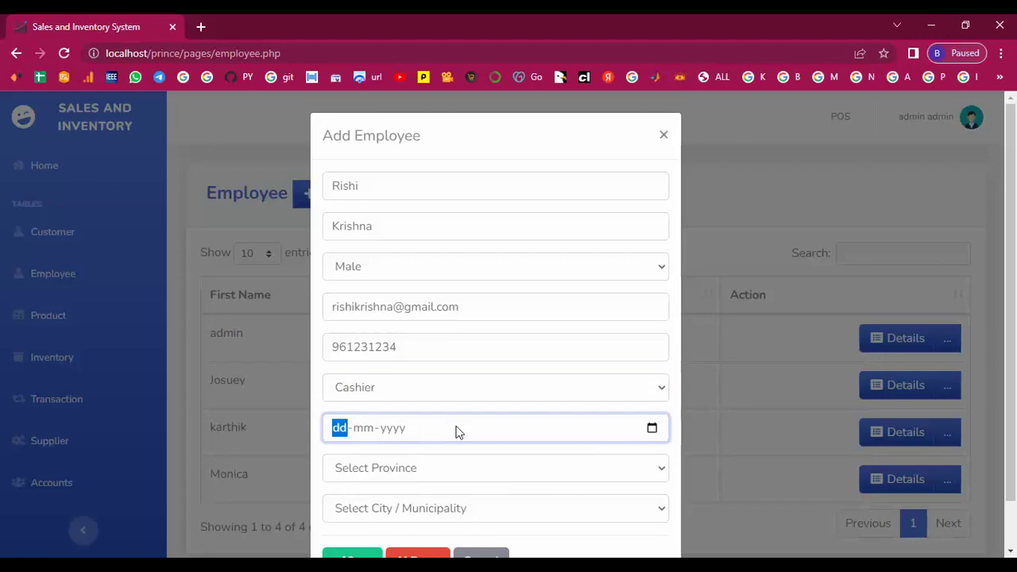
text(26-)
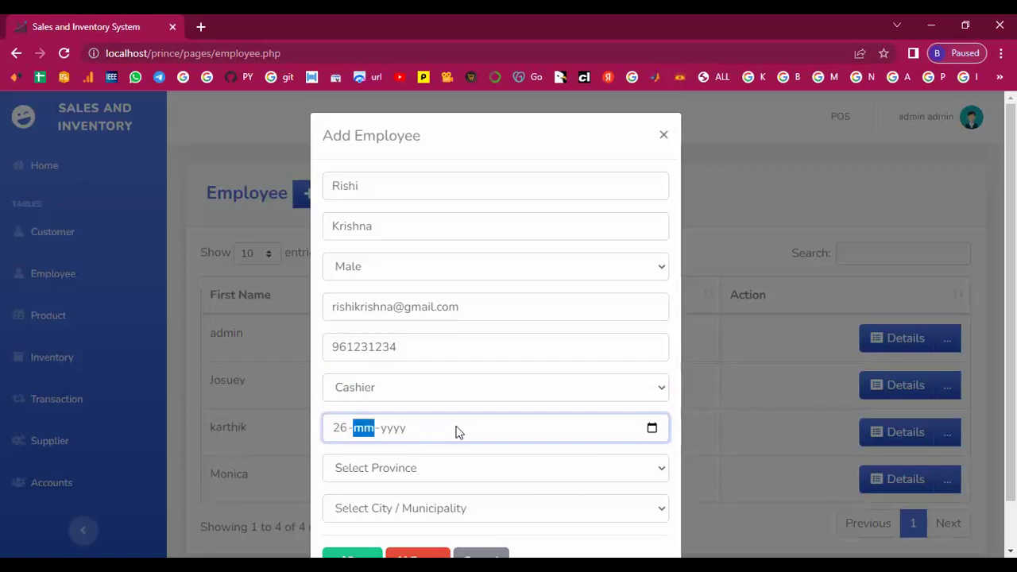
text(10-)
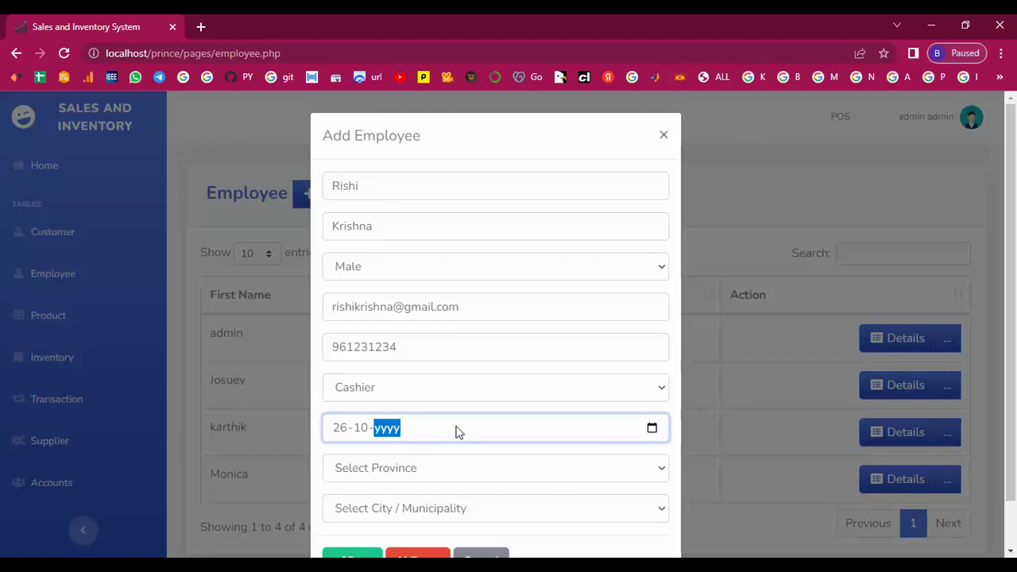
text(002000)
scroll(455, 432, down, 1)
click(482, 416)
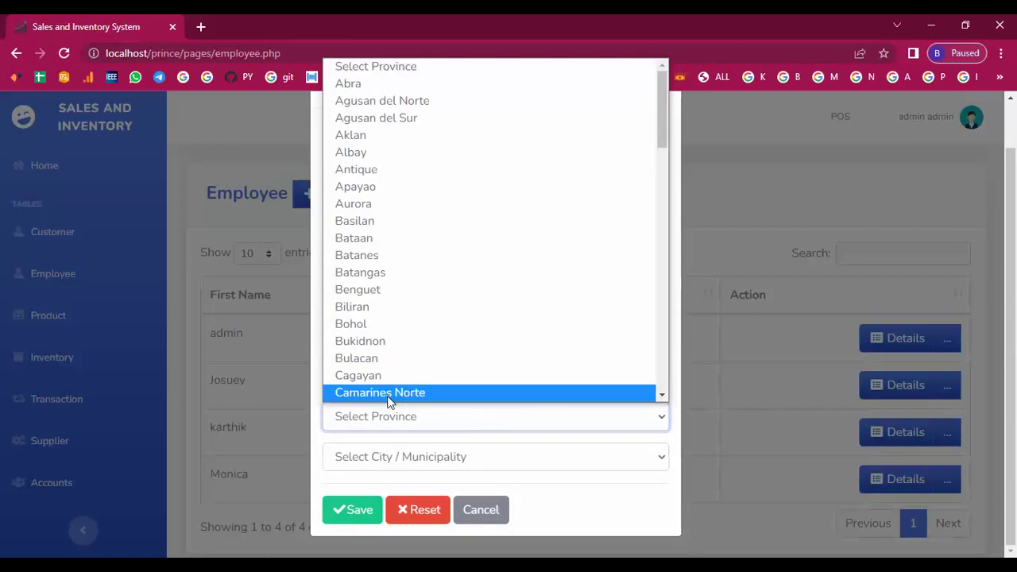
click(379, 289)
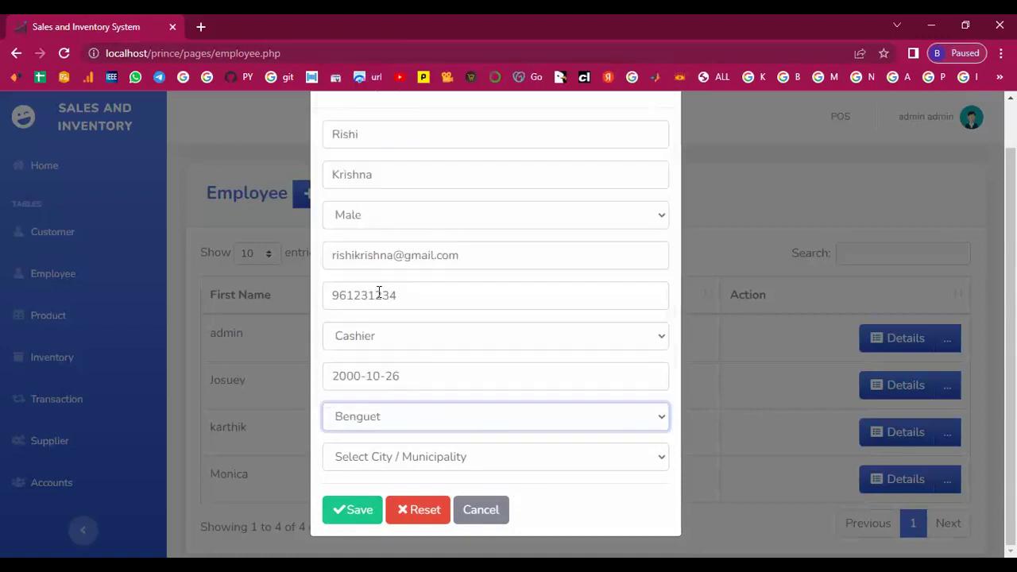
click(376, 459)
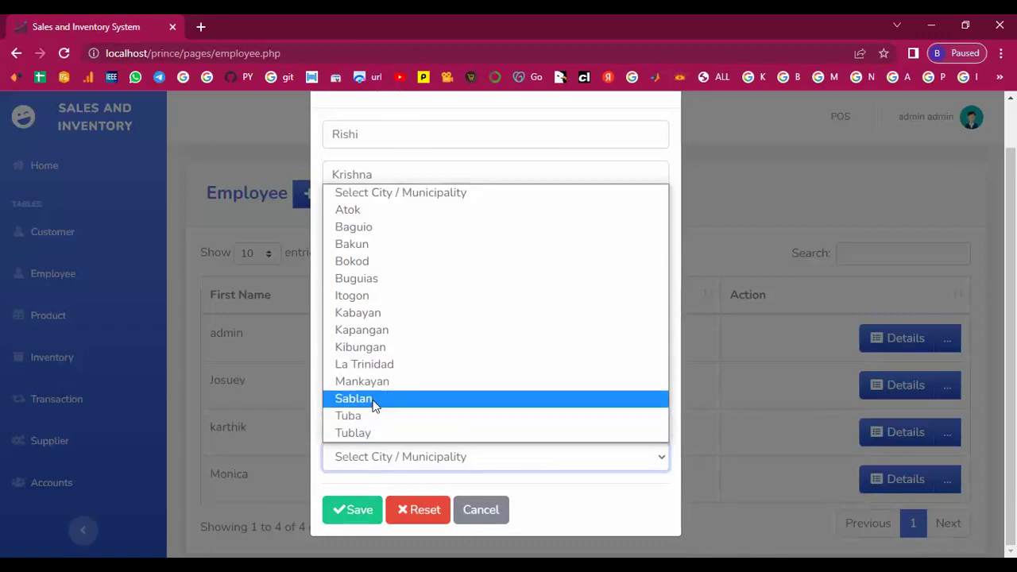
click(376, 405)
click(370, 461)
click(380, 400)
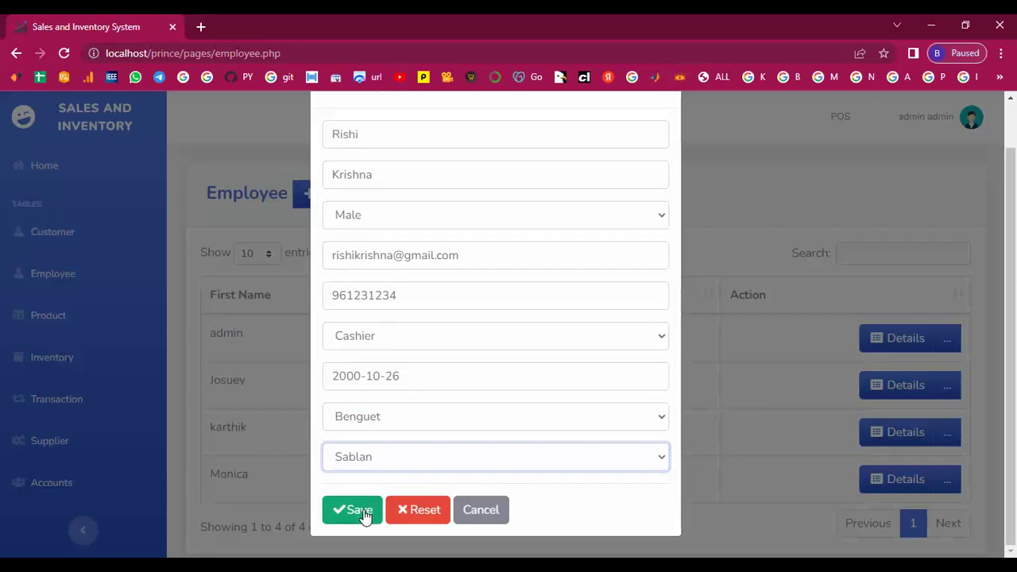
click(364, 512)
Review the new cashier's row and full details, then return to the employee list.
scroll(470, 420, down, 2)
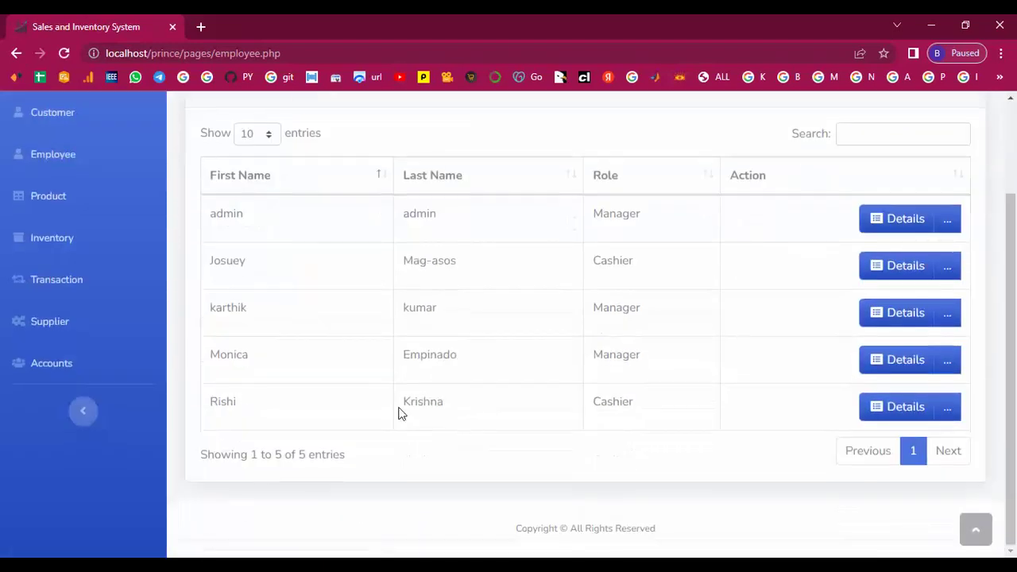
drag(211, 401, 708, 402)
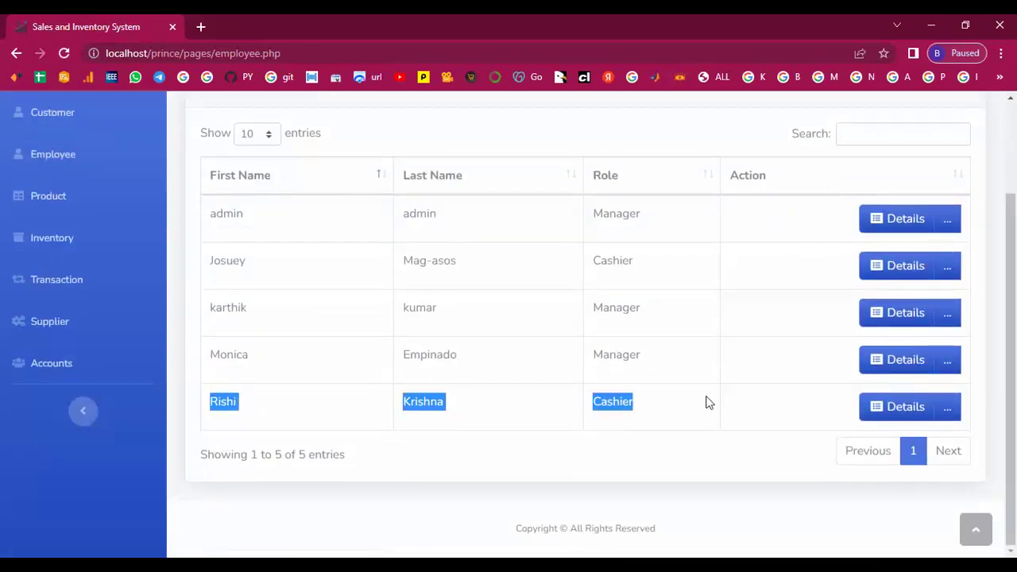
click(818, 409)
click(904, 411)
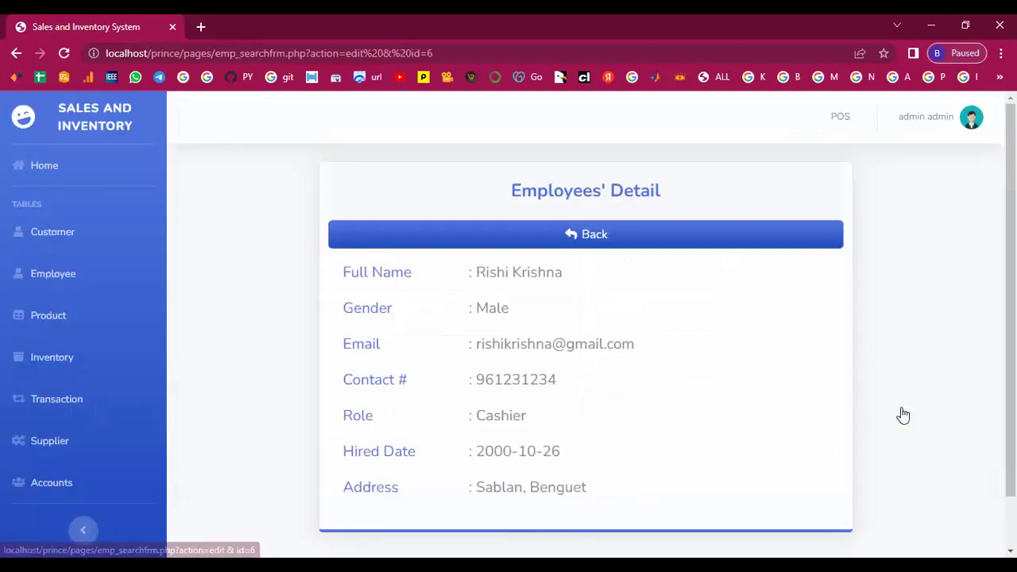
scroll(647, 414, down, 1)
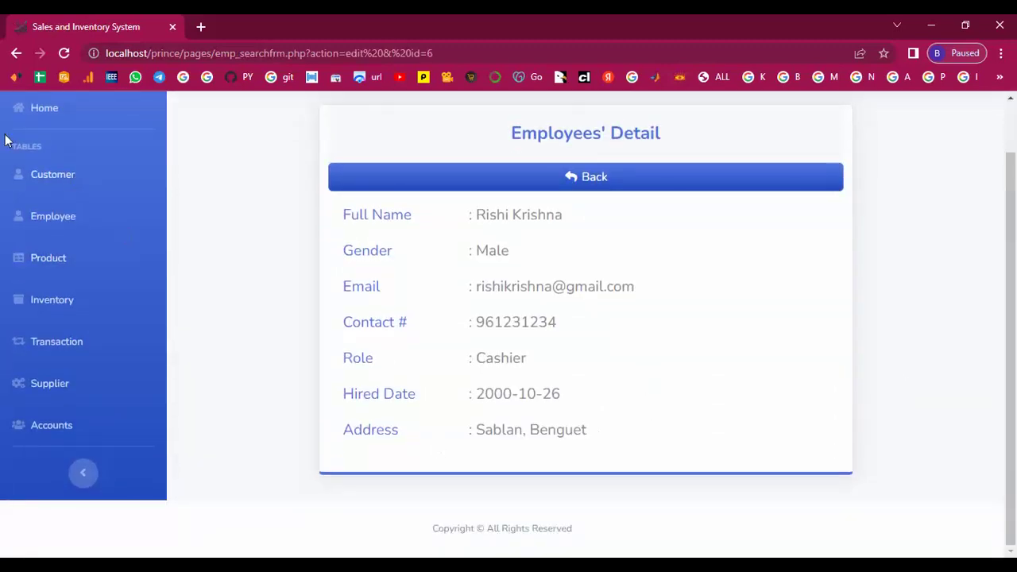
click(16, 54)
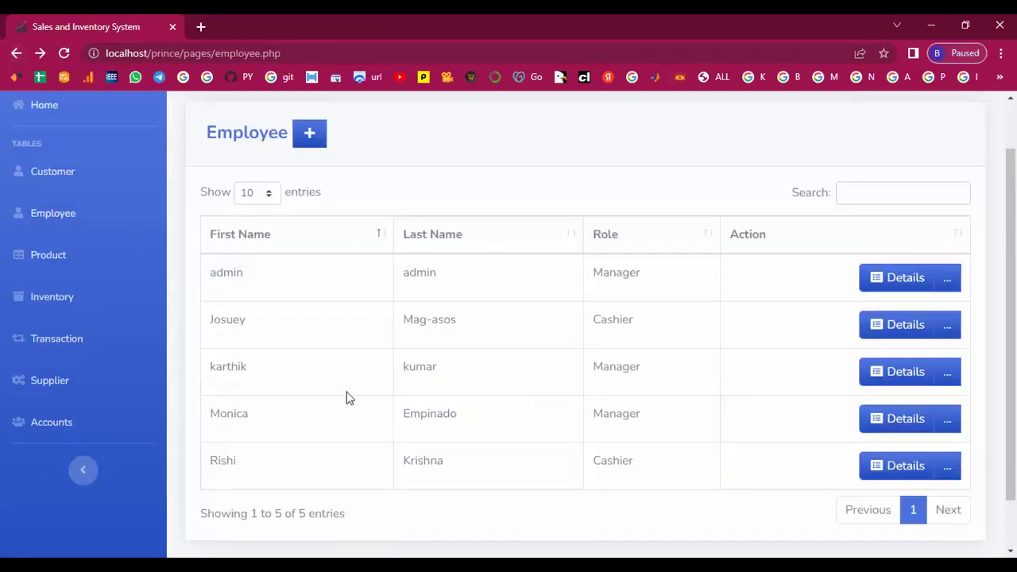
scroll(87, 374, up, 1)
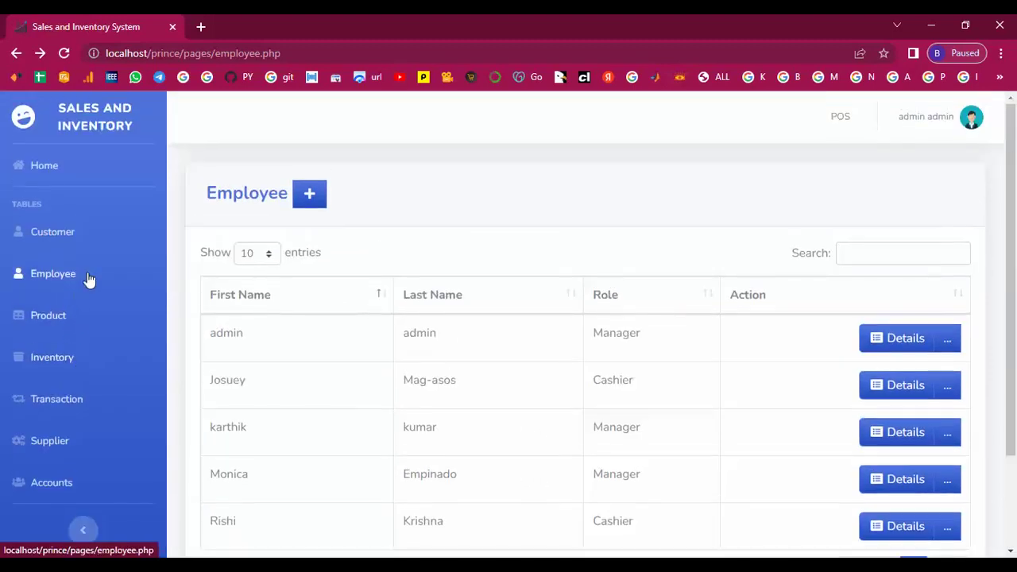
Open the Add Product form on the Product page.
click(47, 318)
scroll(50, 323, down, 1)
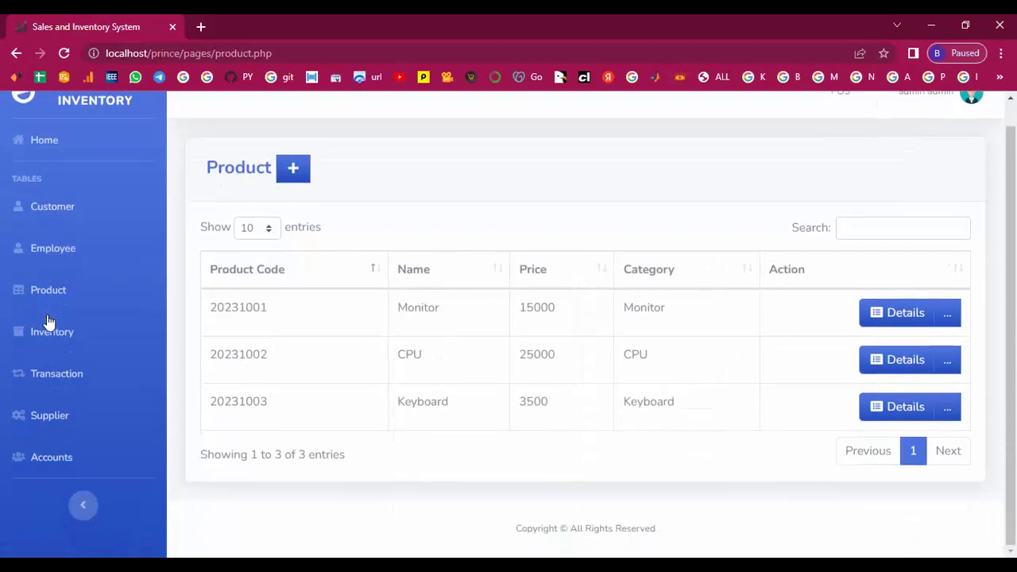
scroll(702, 468, up, 1)
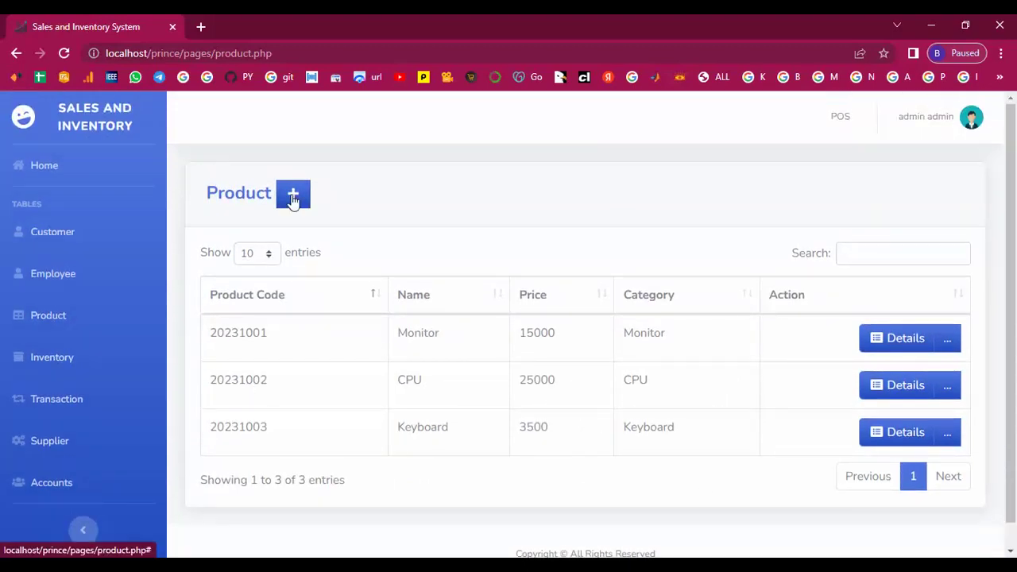
click(292, 199)
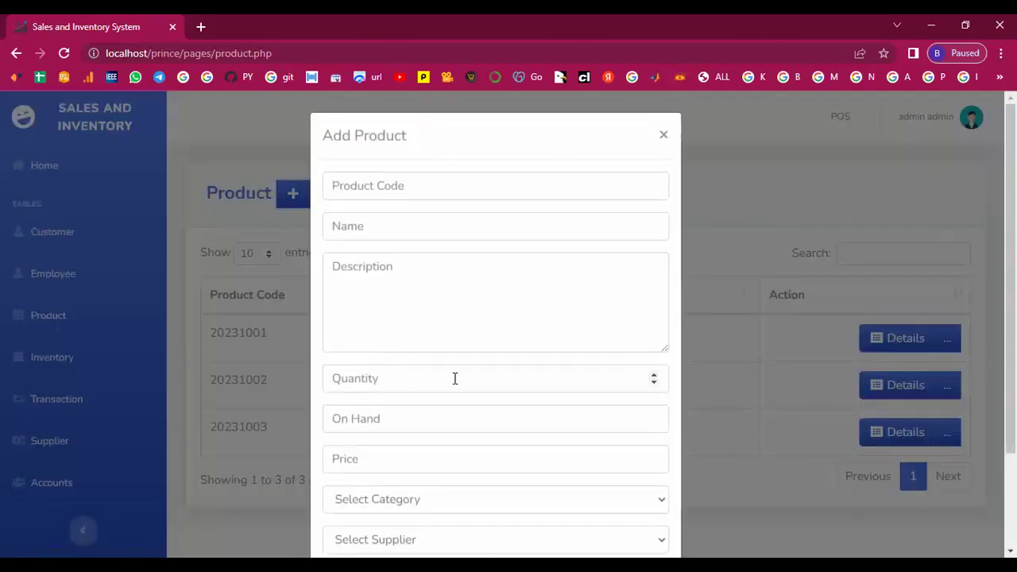
Set the product code to 20231004, based on the earlier code 20231003.
click(393, 187)
click(435, 280)
key(BackSpace)
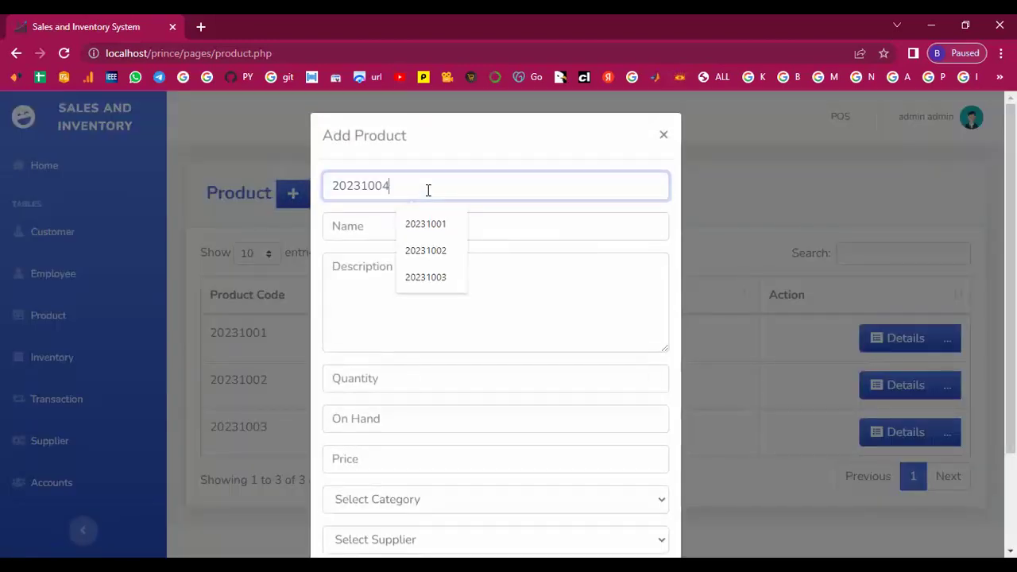
text(4)
Name the product 'Motherboard' and describe it as 'High Quality motherboard'.
click(374, 231)
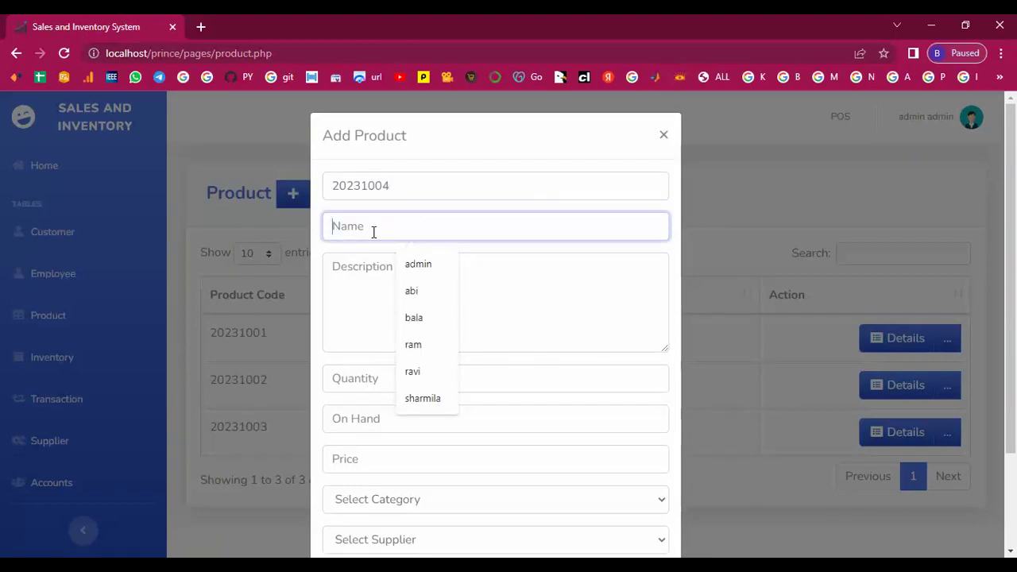
text(mothersoad)
key(BackSpace)
text(rd)
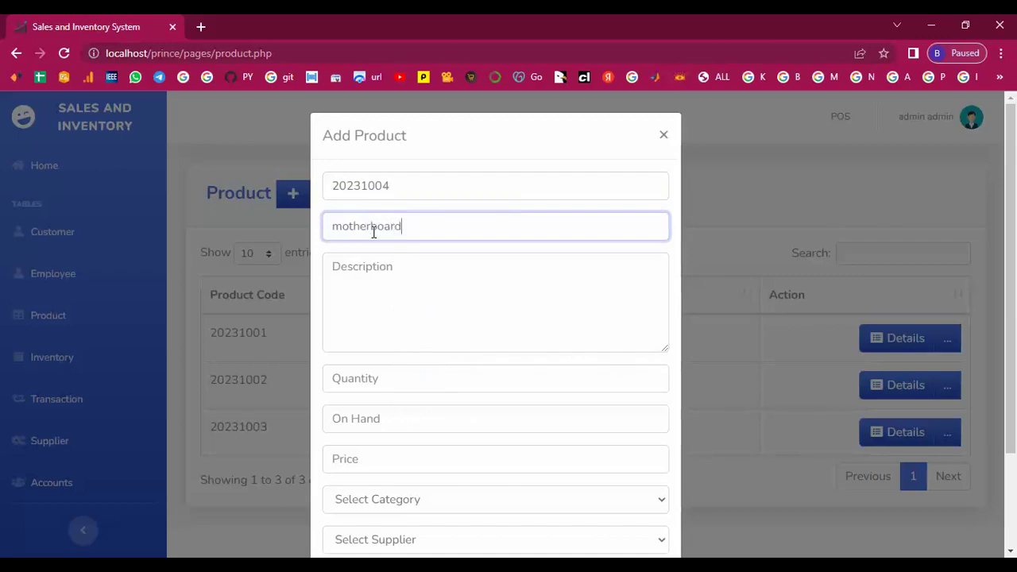
click(359, 275)
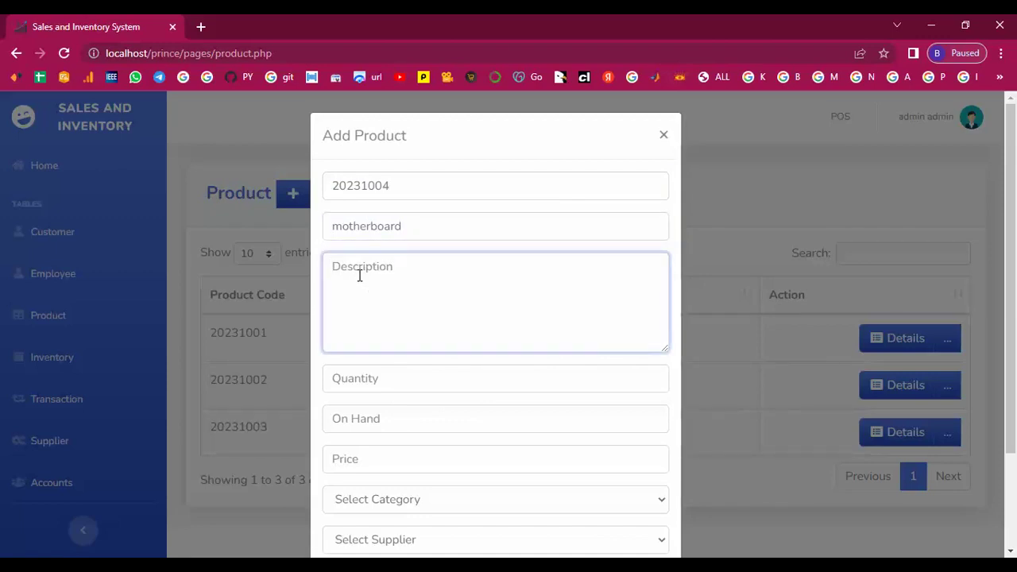
click(345, 230)
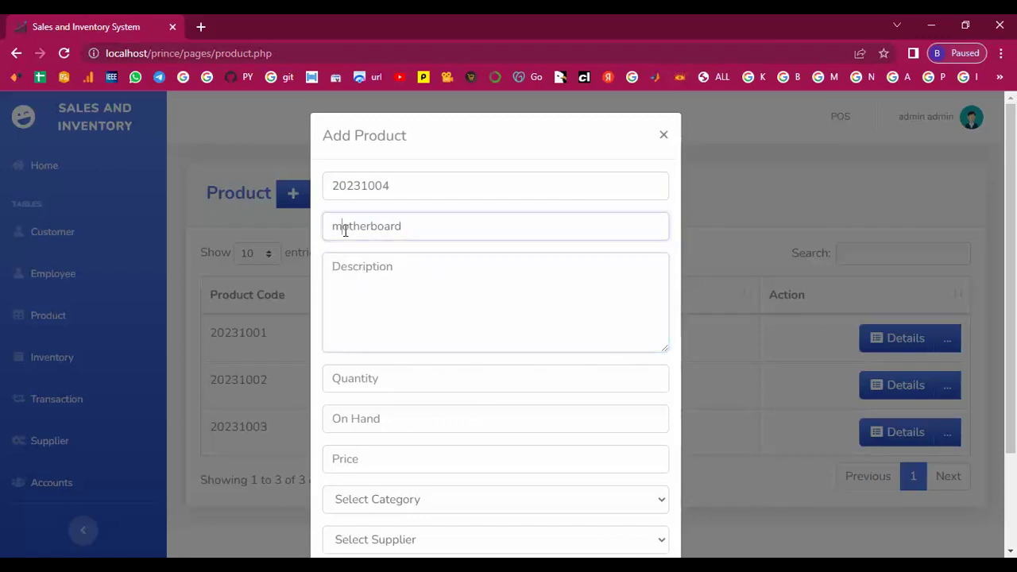
key(BackSpace)
text(M)
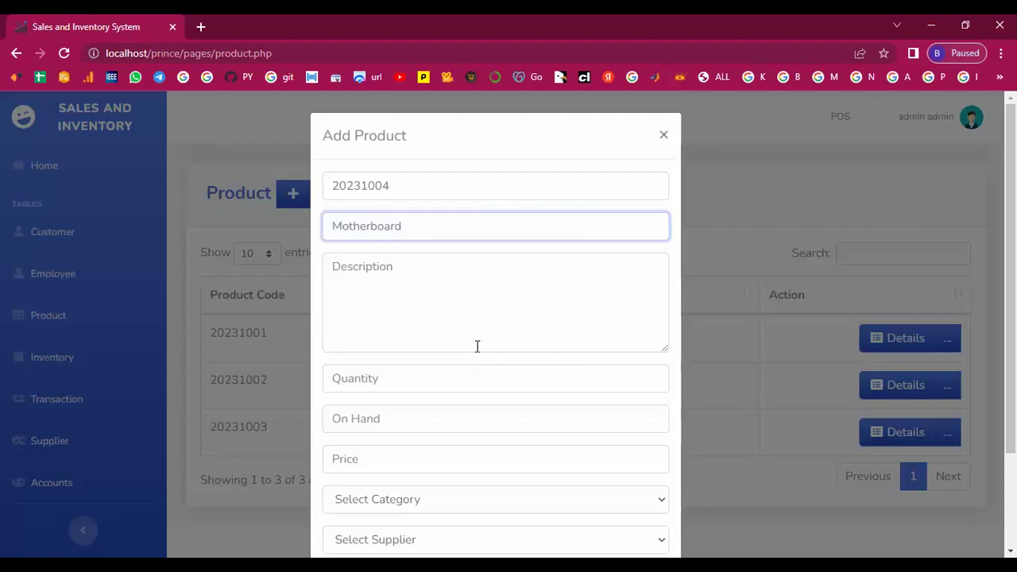
click(348, 275)
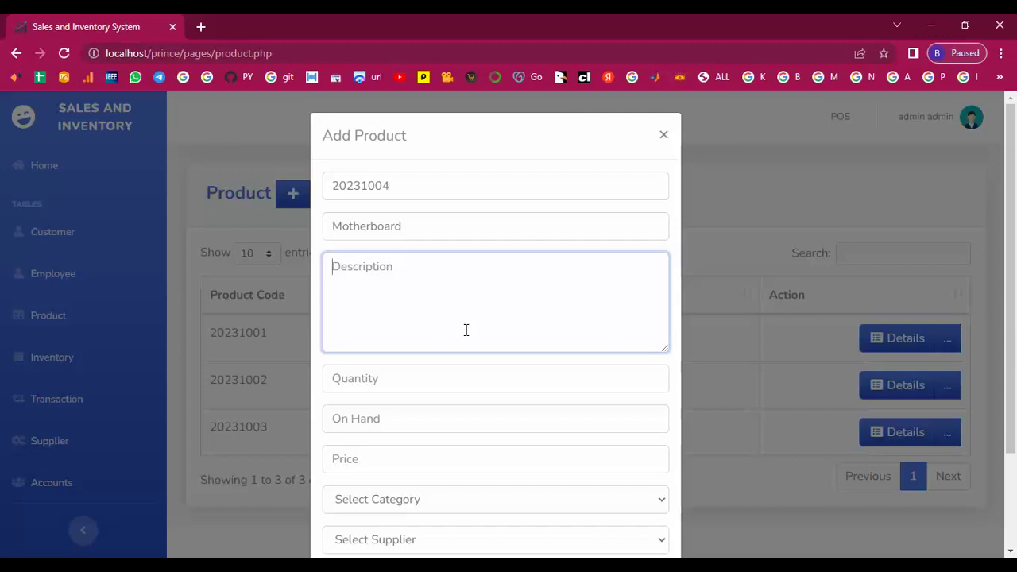
text(High Quality motherboard)
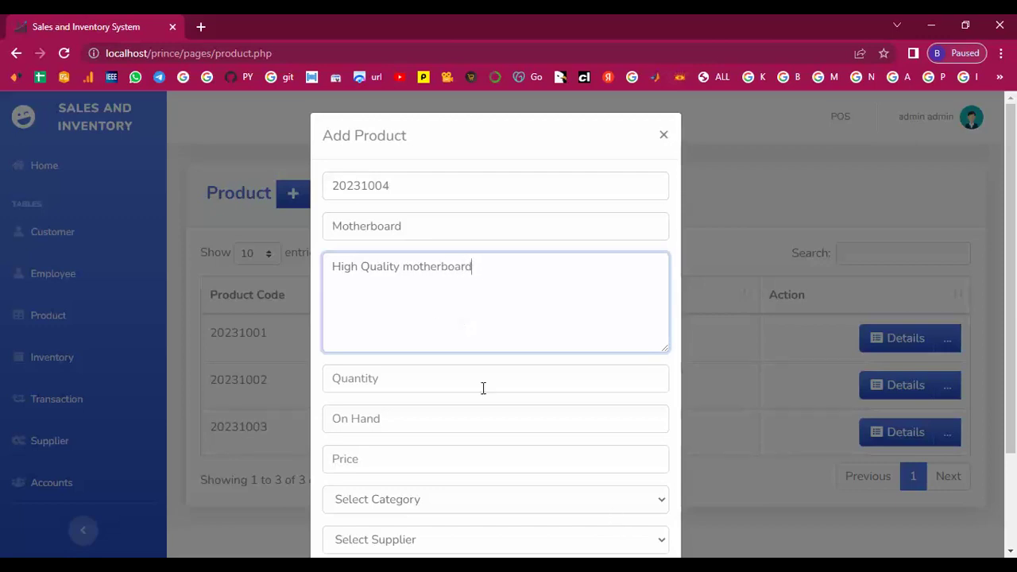
key(Tab)
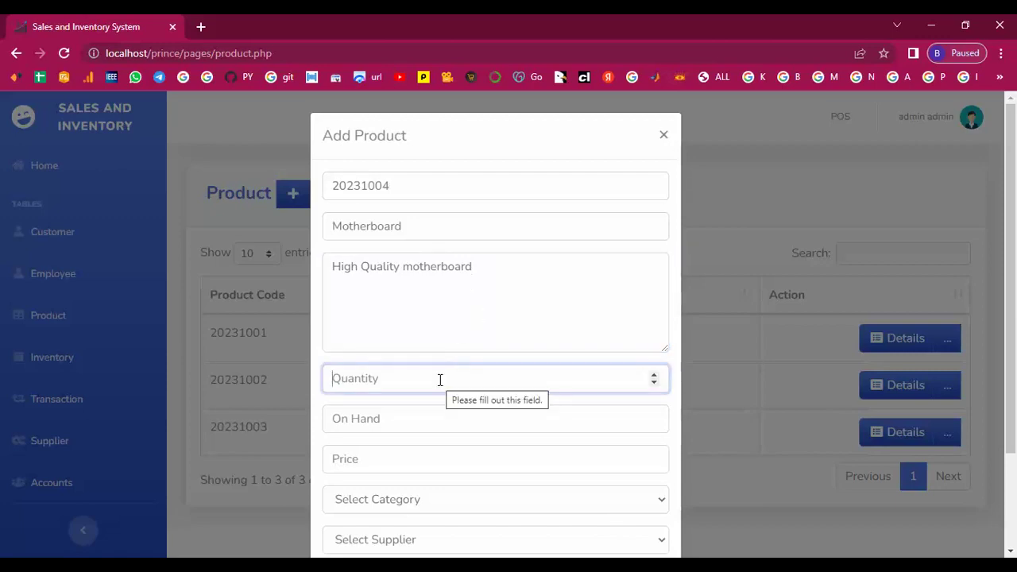
Enter quantity 3, on hand 1 and price 18560.
text(3)
key(Tab)
text(1)
click(373, 458)
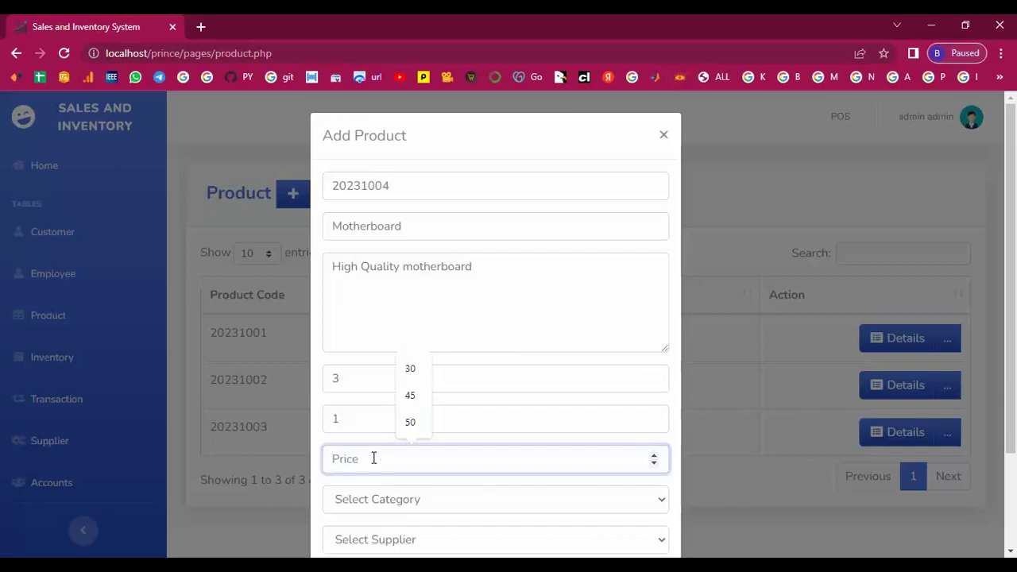
text(18)
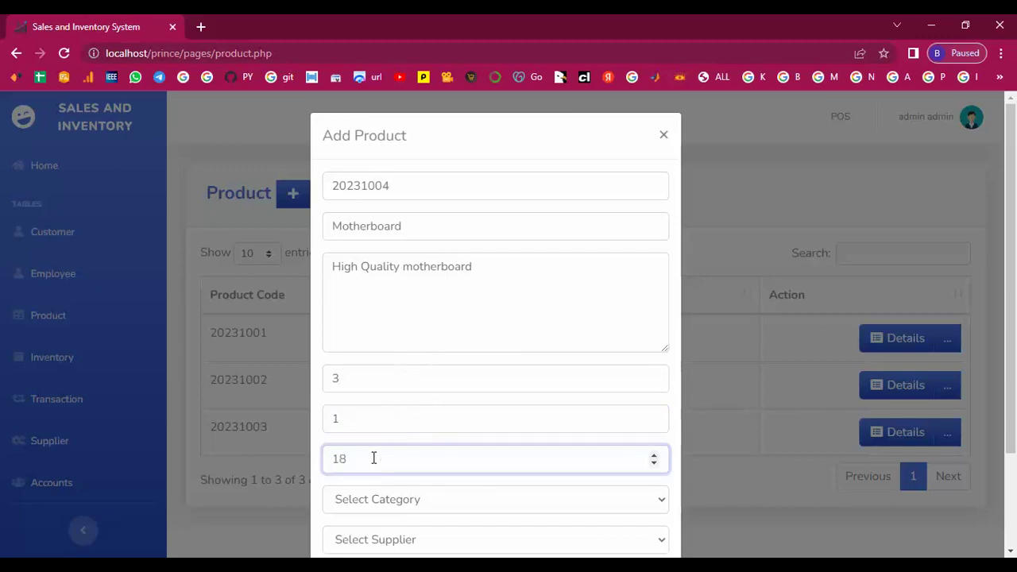
text(560)
Set the category to Motherboard and the supplier to A4tech.
click(423, 501)
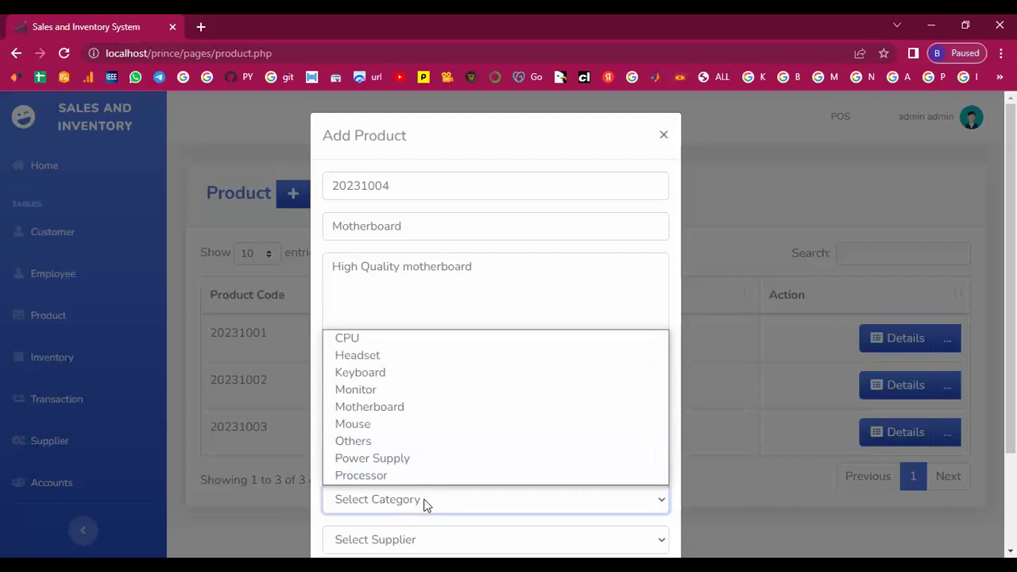
click(406, 408)
scroll(404, 409, down, 2)
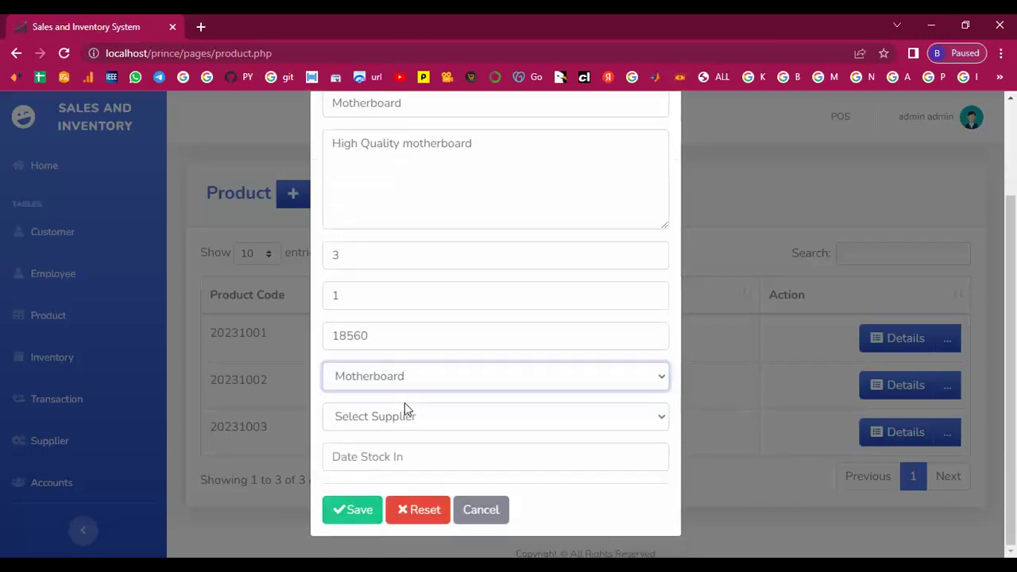
click(391, 419)
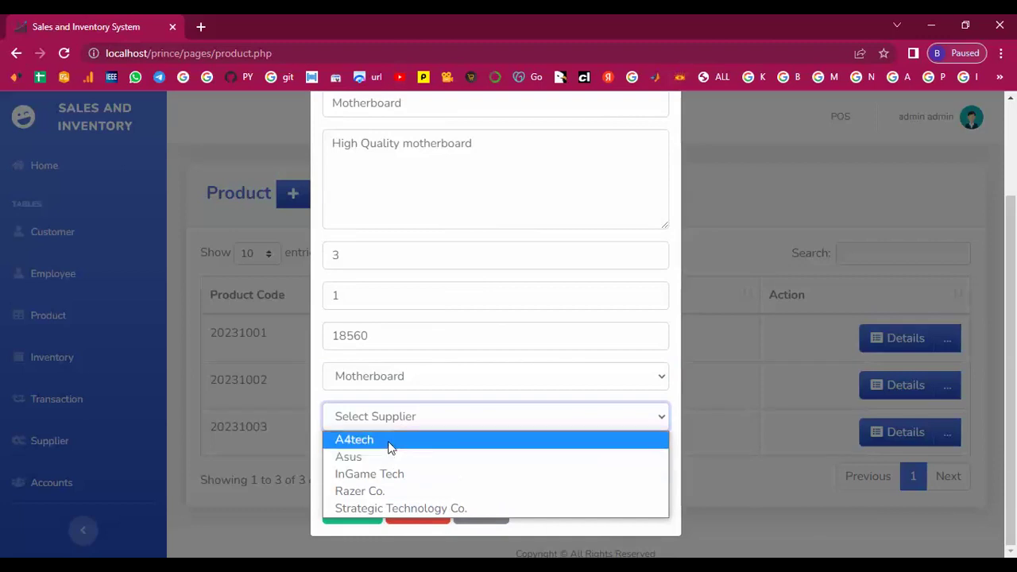
click(389, 446)
Enter the Date Stock In, correcting the year, and save the Motherboard product.
click(387, 461)
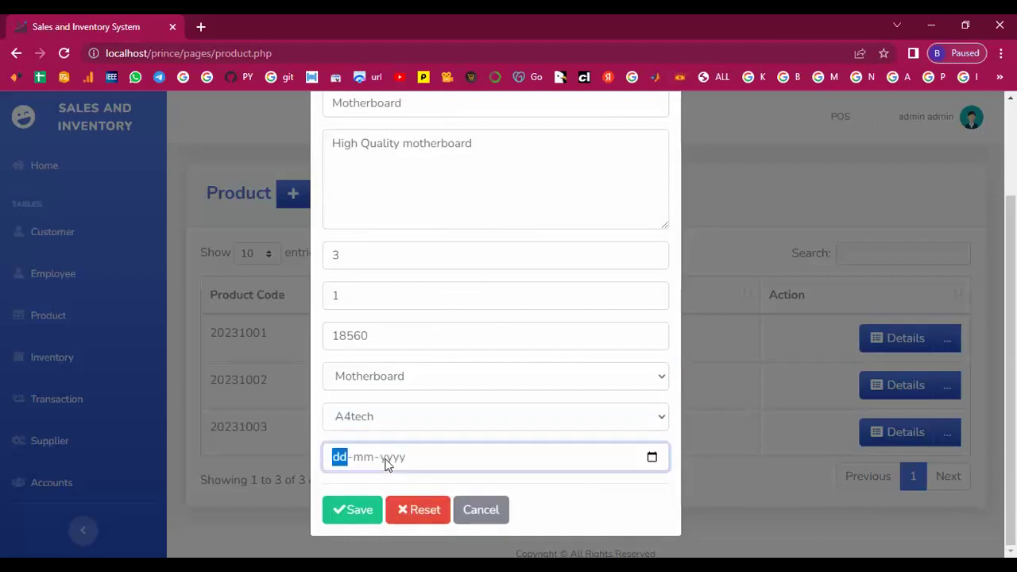
text(12-)
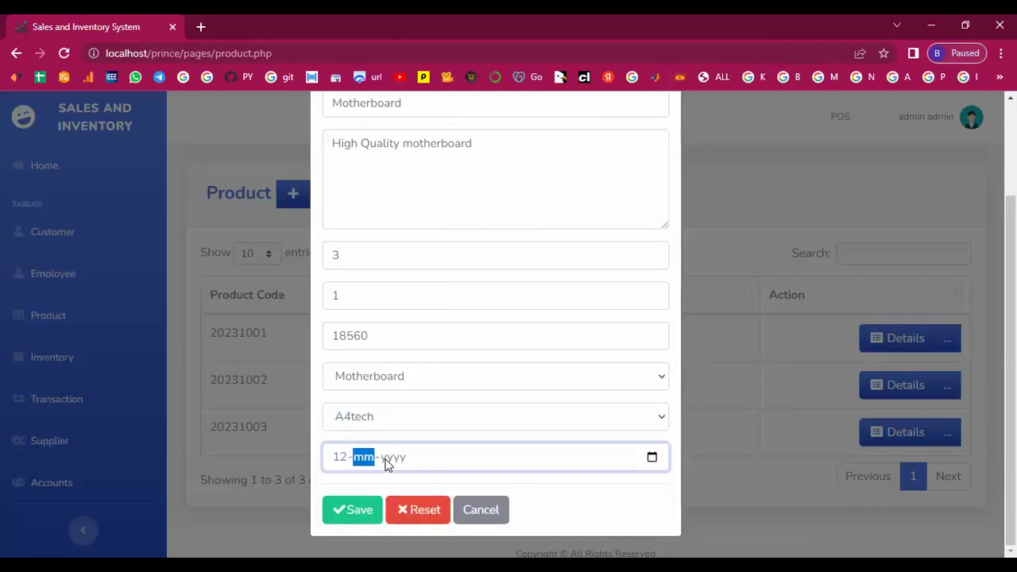
text(12-2020)
key(BackSpace)
text(201)
key(BackSpace)
text(2023)
click(352, 512)
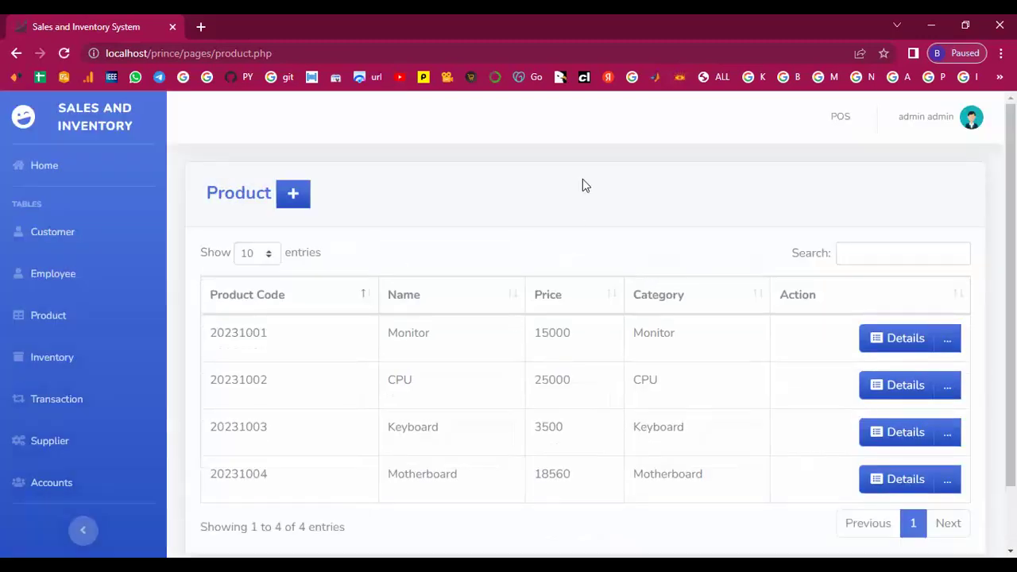
scroll(564, 285, down, 1)
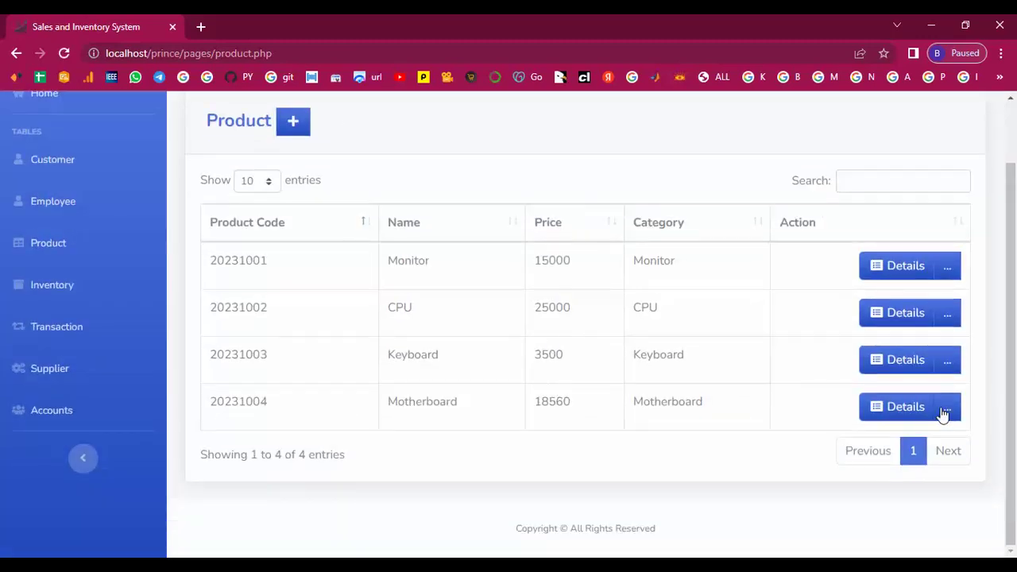
drag(446, 401, 529, 402)
Reload the Product list and check the Inventory list.
scroll(419, 349, up, 1)
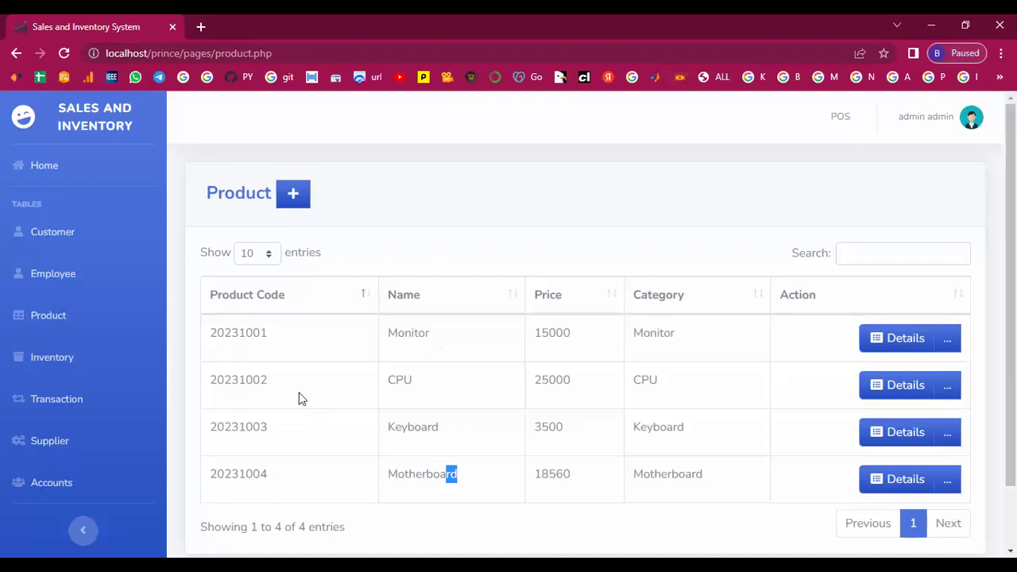
click(51, 322)
click(52, 359)
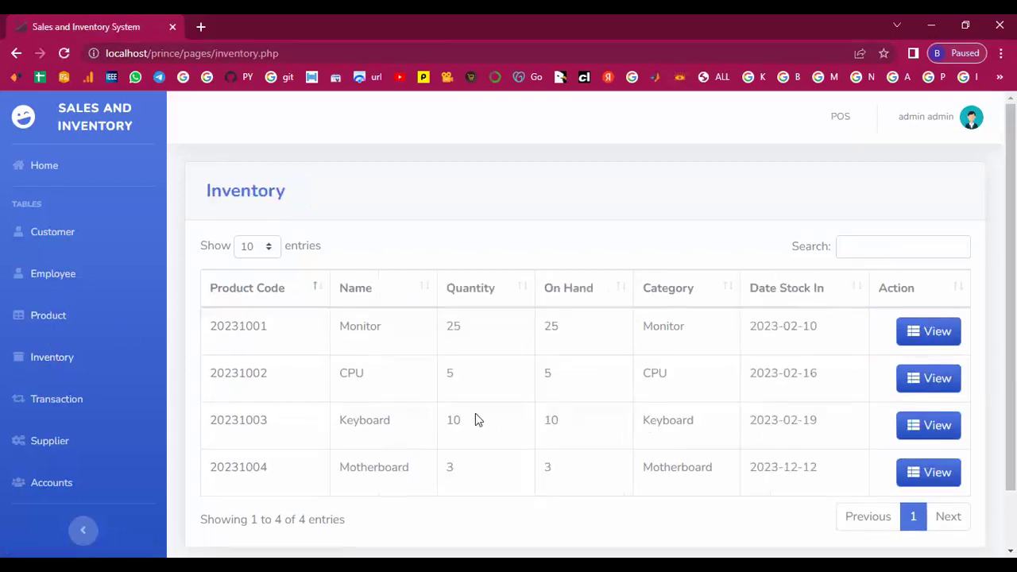
scroll(476, 414, down, 1)
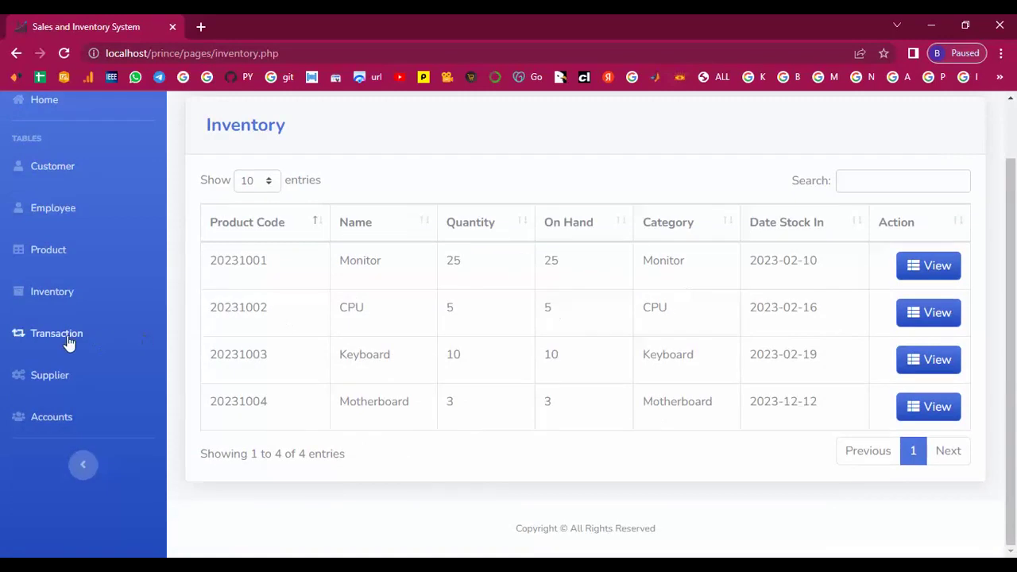
Show page 2 of the Transaction list, entries 11 to 13 of 13.
click(69, 338)
drag(416, 338, 421, 465)
scroll(420, 465, down, 4)
scroll(421, 465, down, 1)
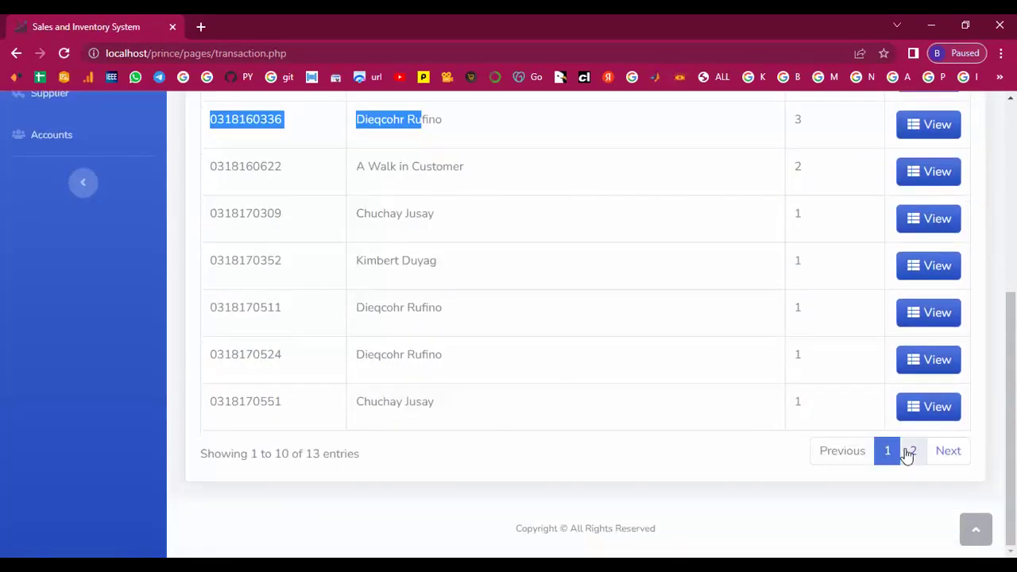
click(911, 452)
scroll(246, 302, up, 1)
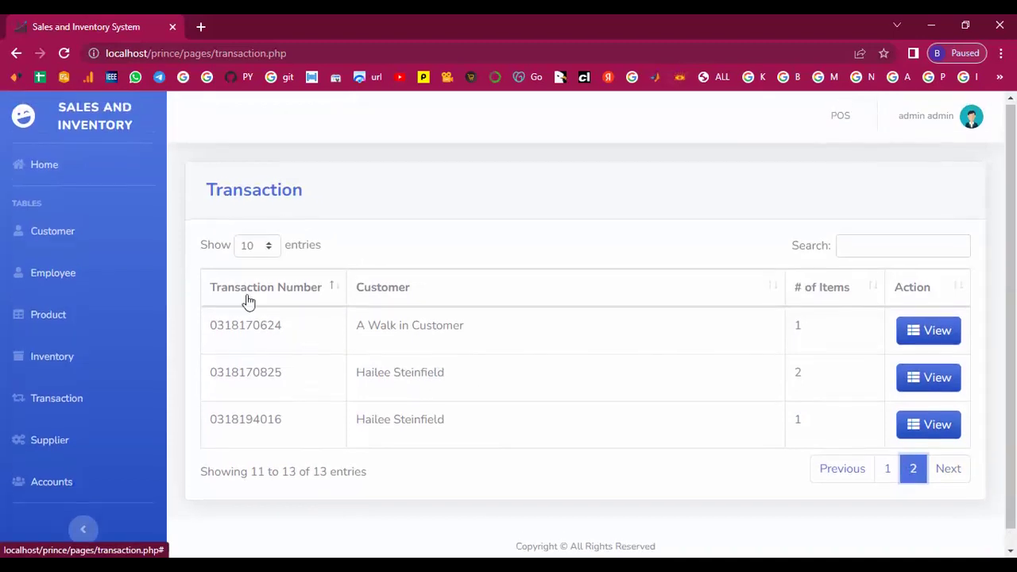
From the Supplier list, start a new supplier with company name HP.
click(39, 448)
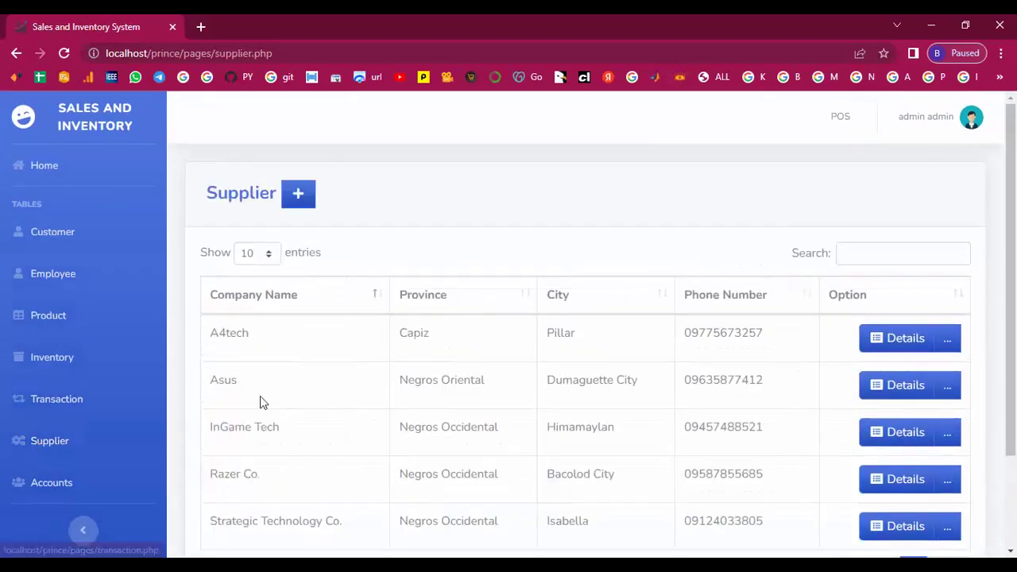
scroll(422, 438, down, 2)
scroll(469, 341, up, 2)
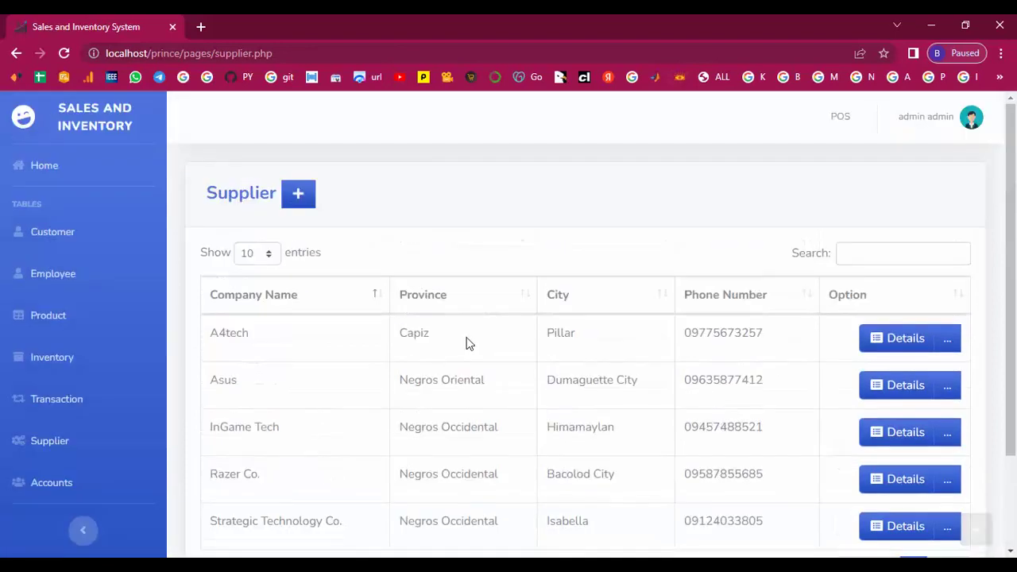
click(299, 194)
click(508, 189)
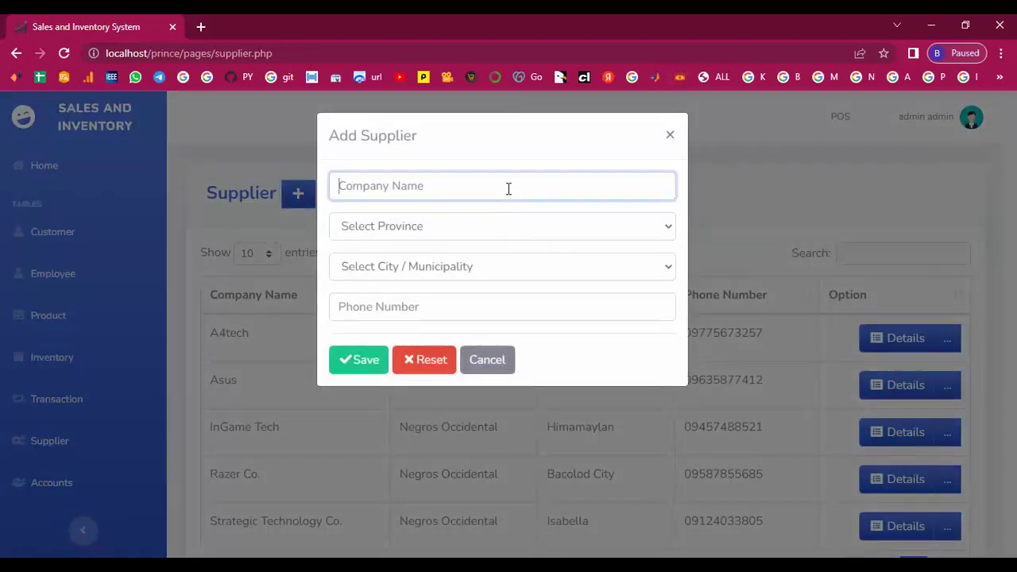
text(HP)
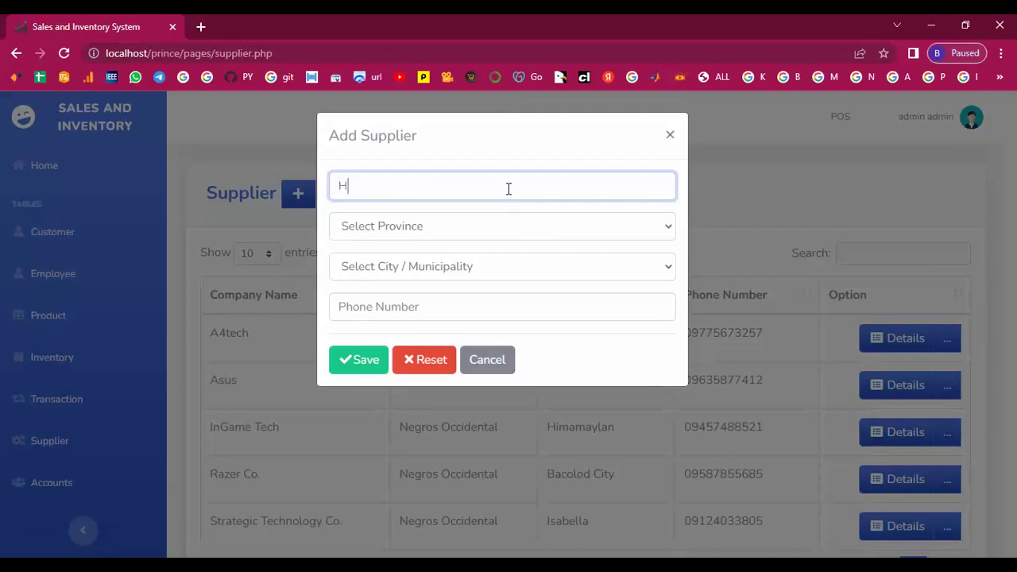
Set province Sultan Kudarat, city Palimbang, fill the phone number, and save.
click(518, 225)
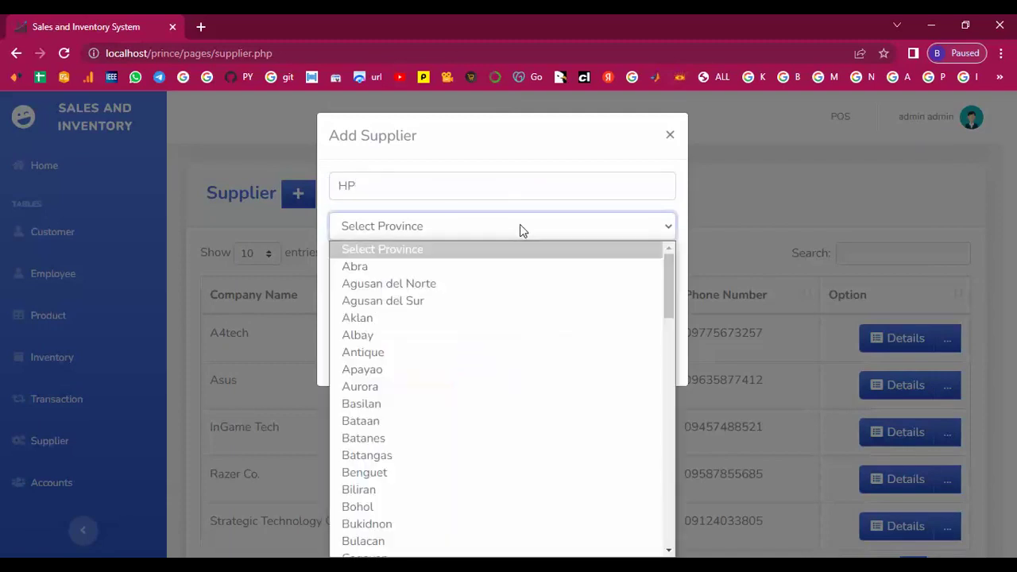
scroll(400, 352, down, 8)
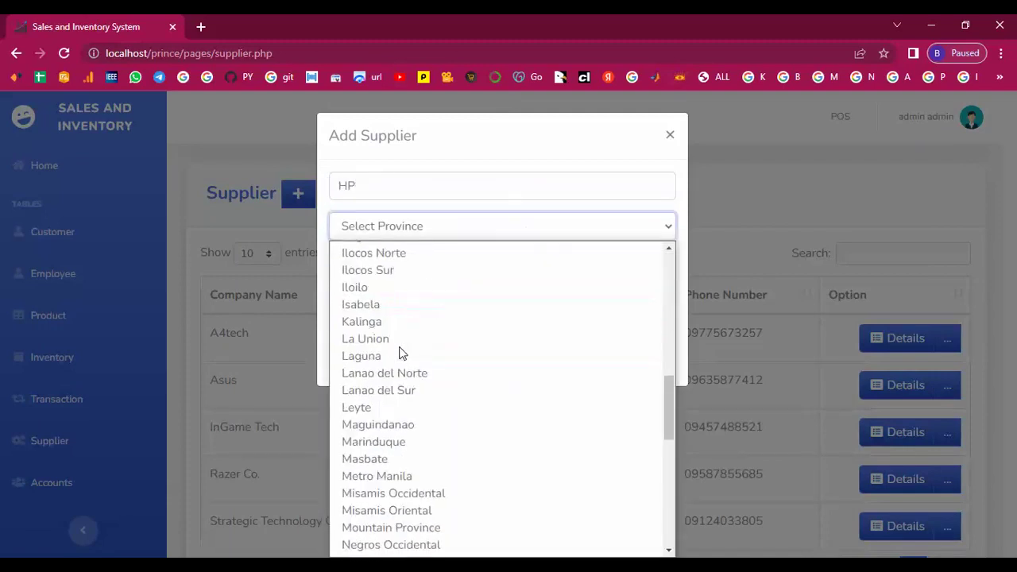
scroll(399, 352, down, 6)
key(s)
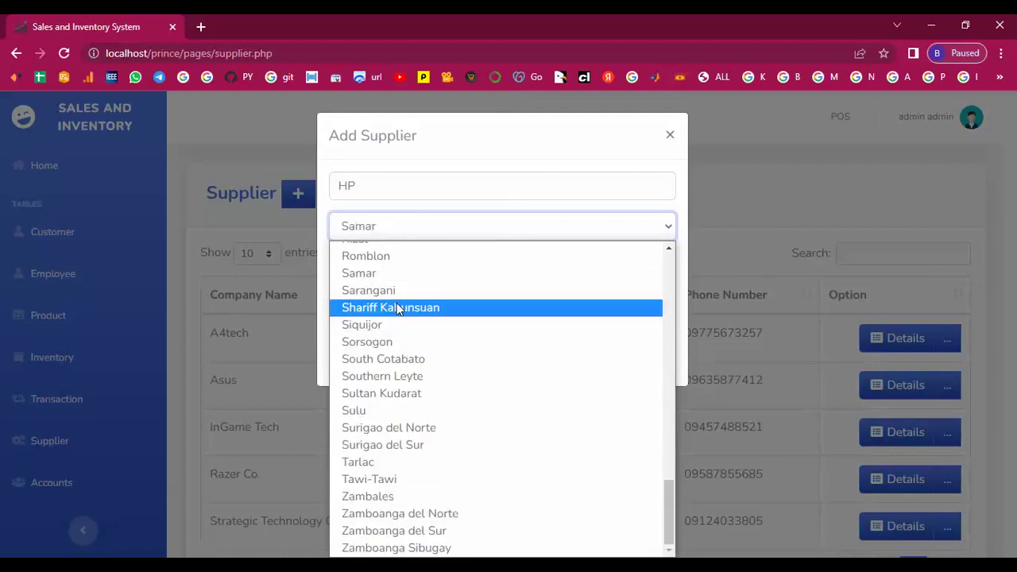
click(387, 395)
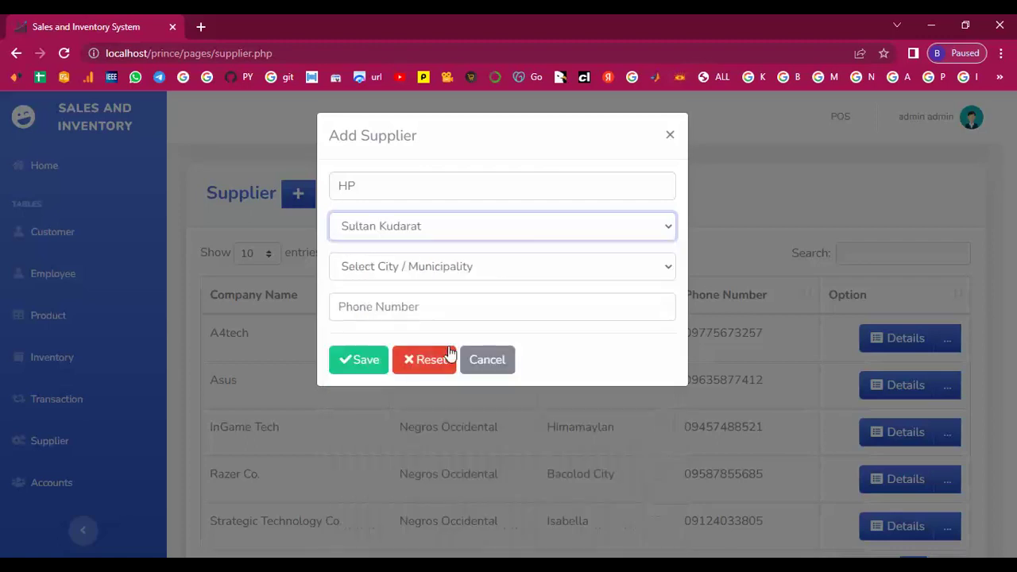
click(584, 278)
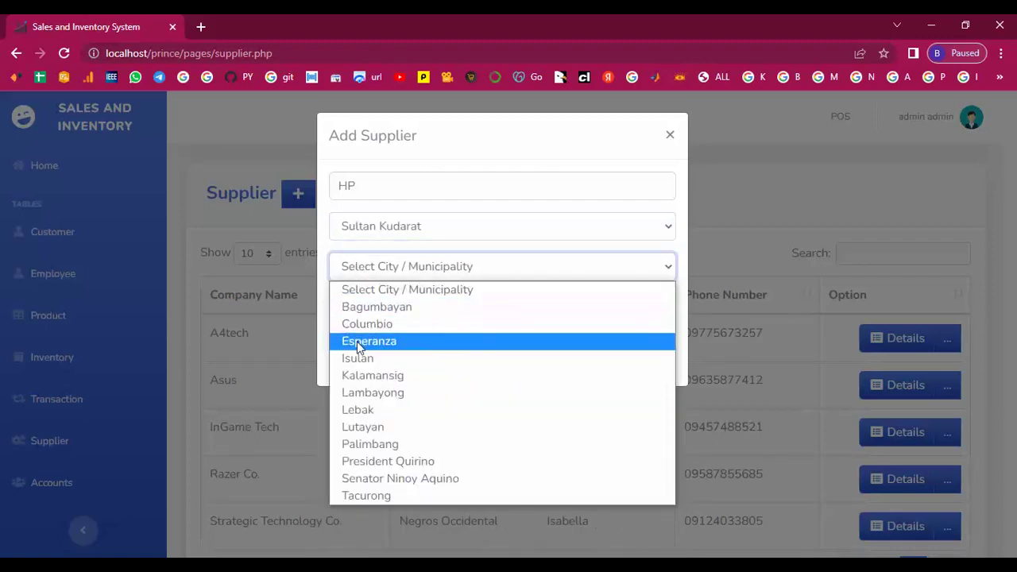
click(367, 452)
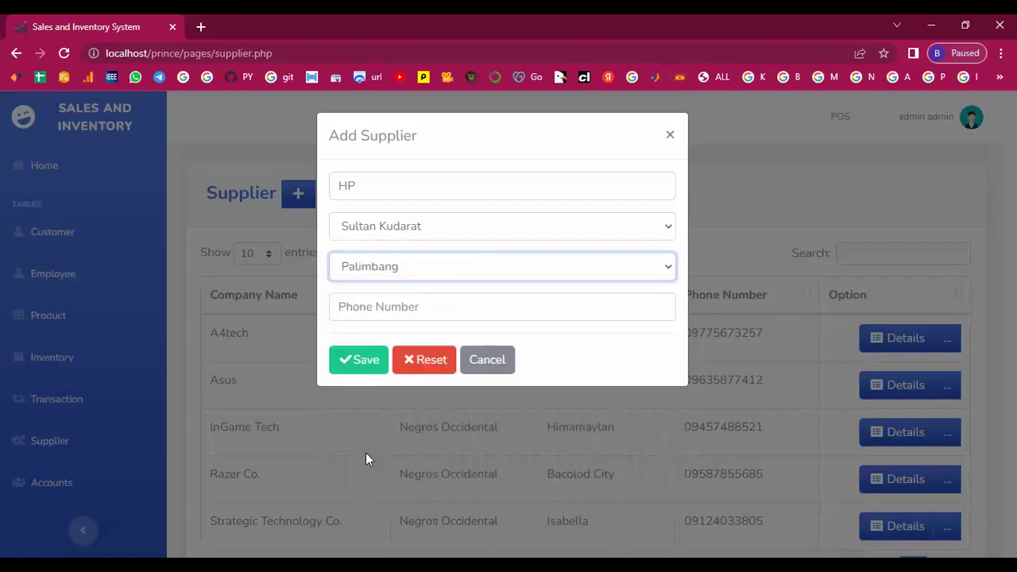
click(373, 309)
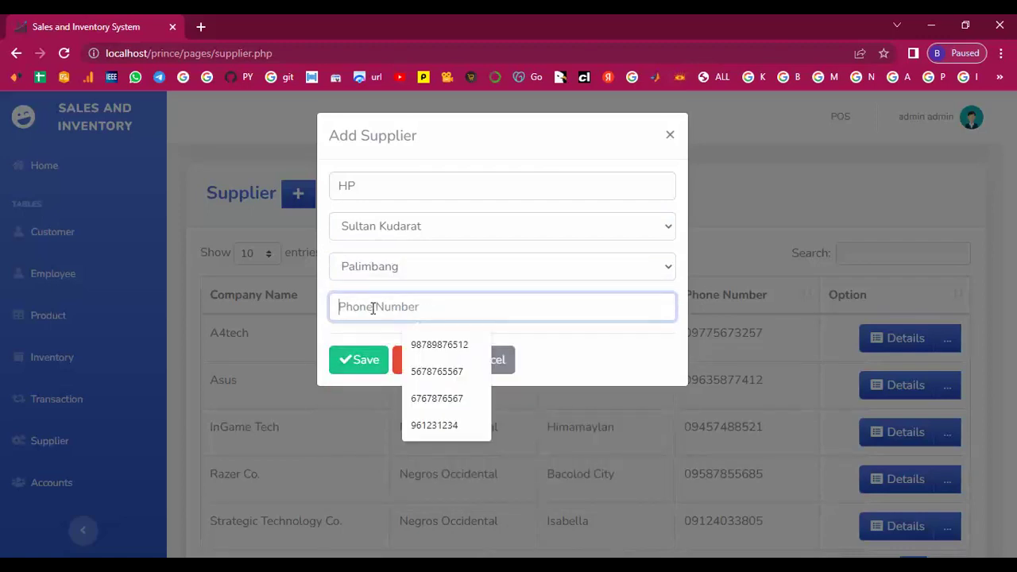
click(433, 347)
click(357, 359)
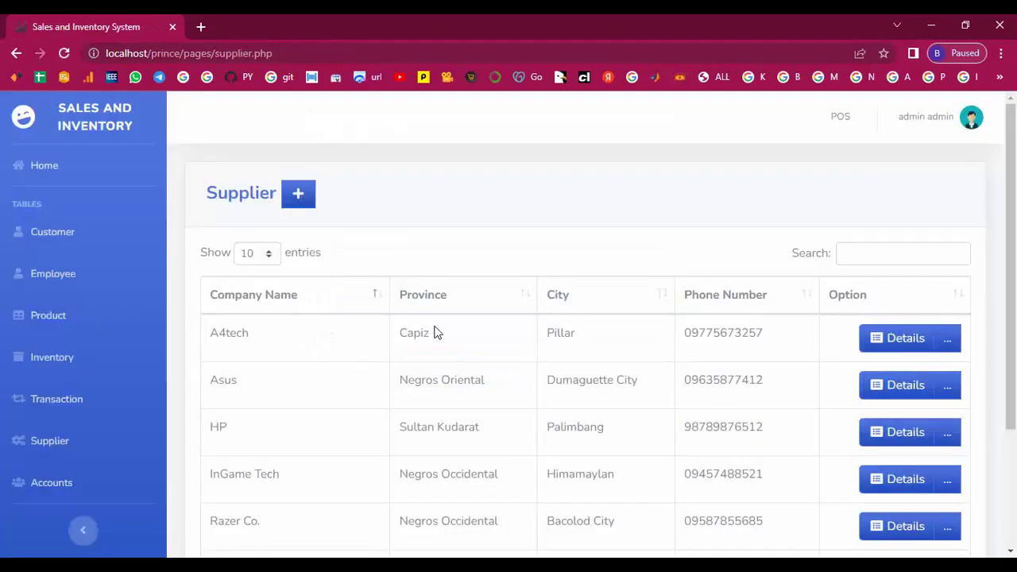
scroll(436, 332, down, 3)
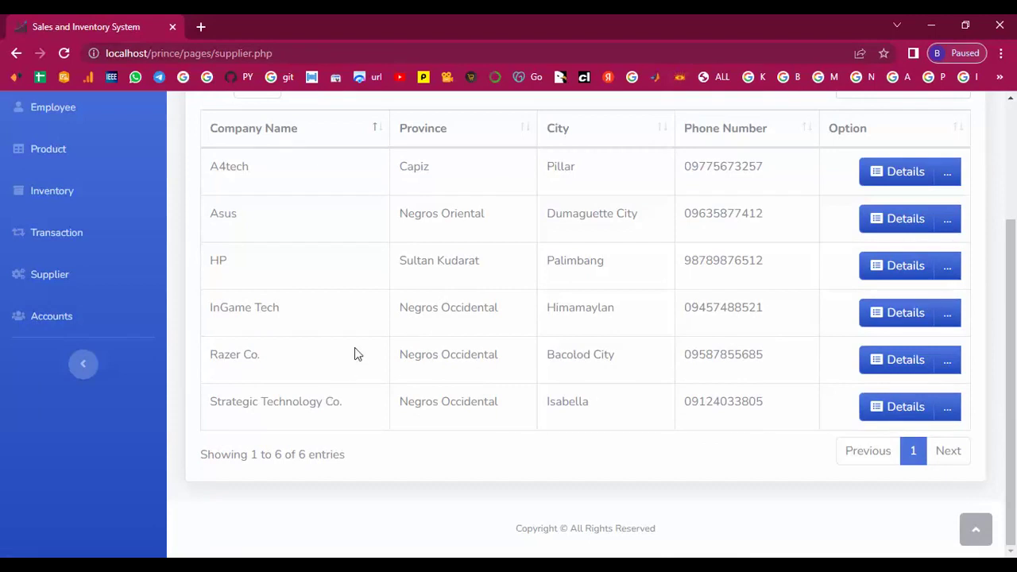
scroll(357, 338, up, 3)
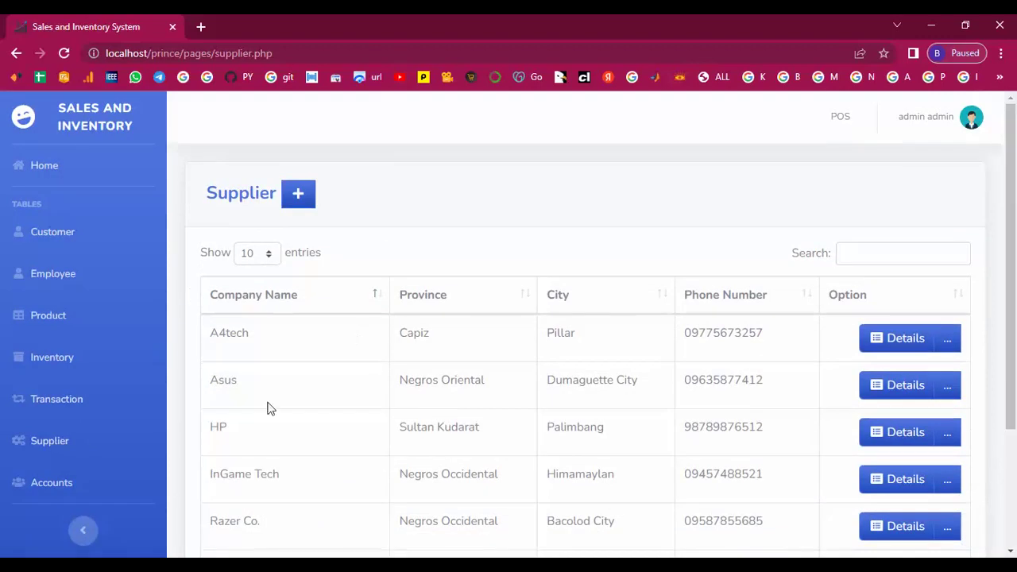
drag(226, 428, 791, 433)
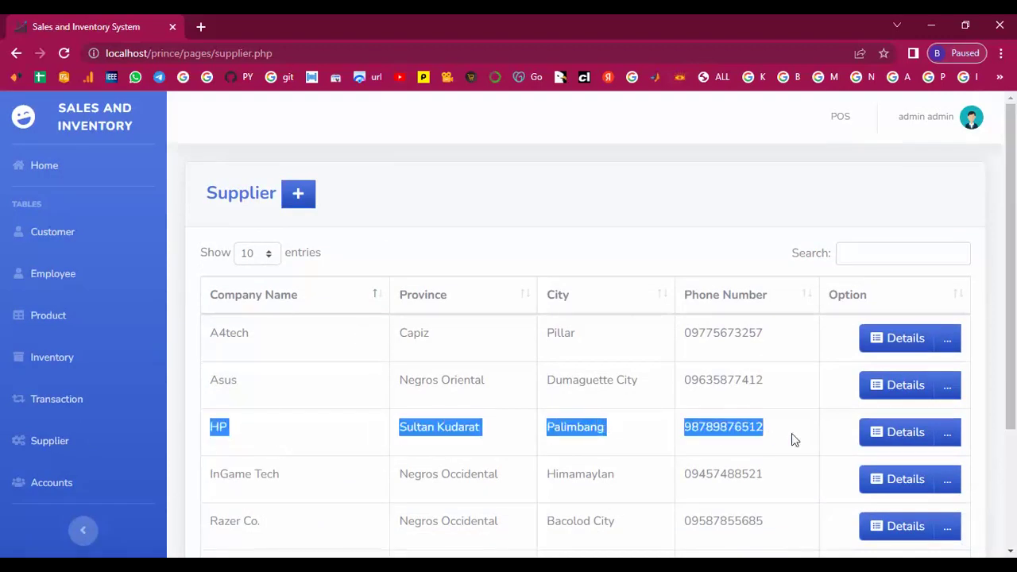
click(791, 433)
click(876, 437)
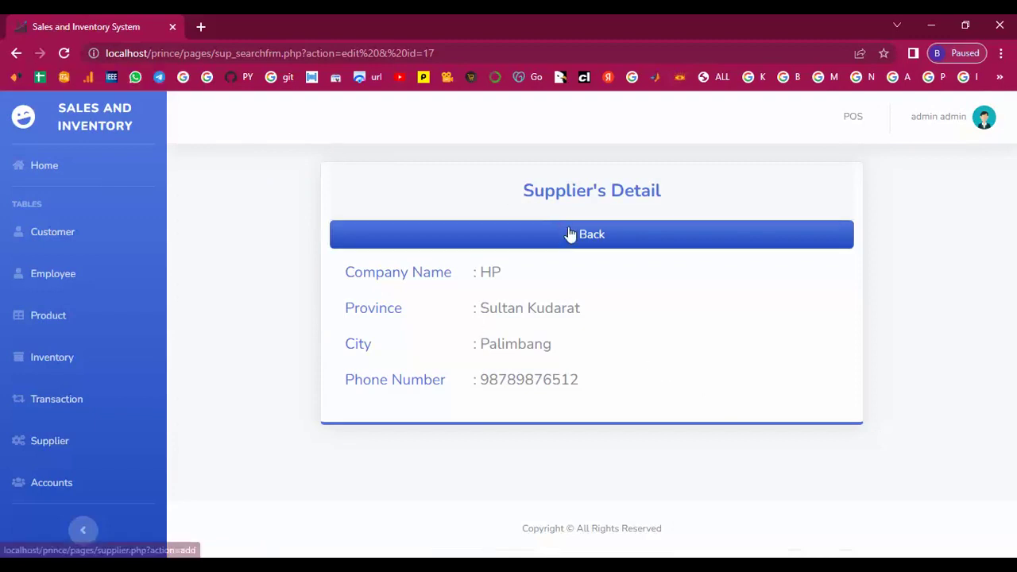
click(569, 234)
click(910, 437)
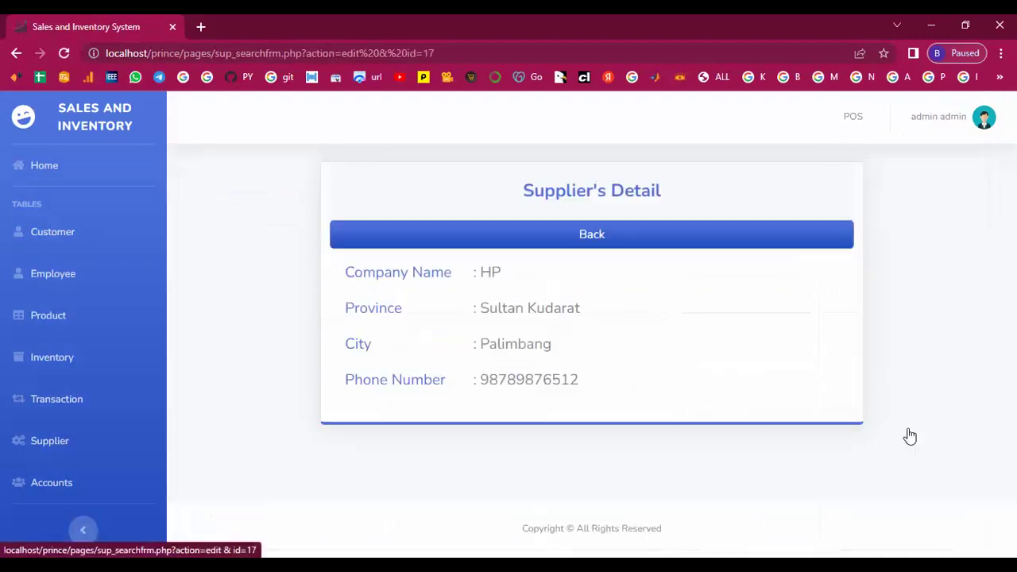
click(511, 241)
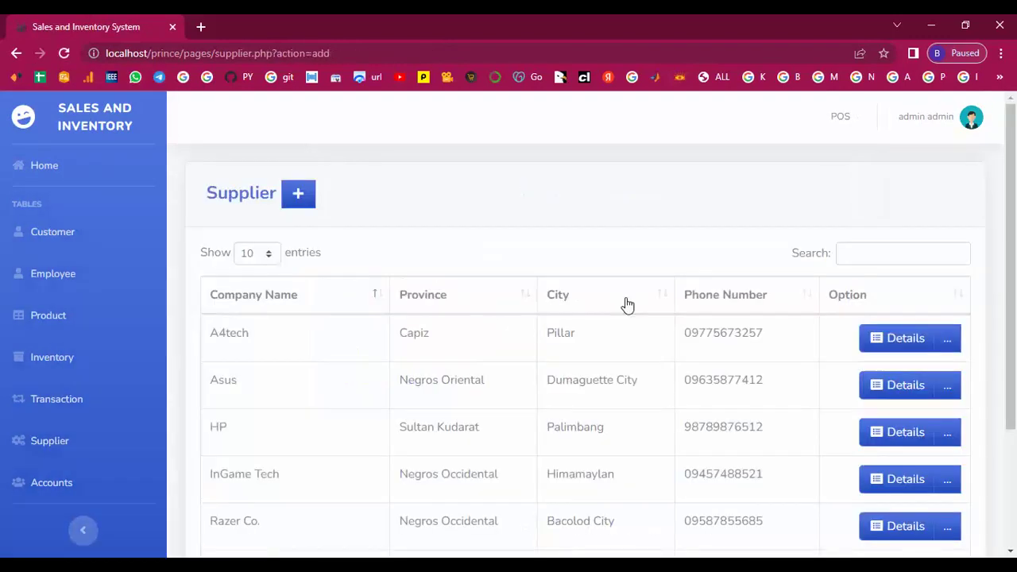
click(949, 437)
scroll(900, 367, down, 2)
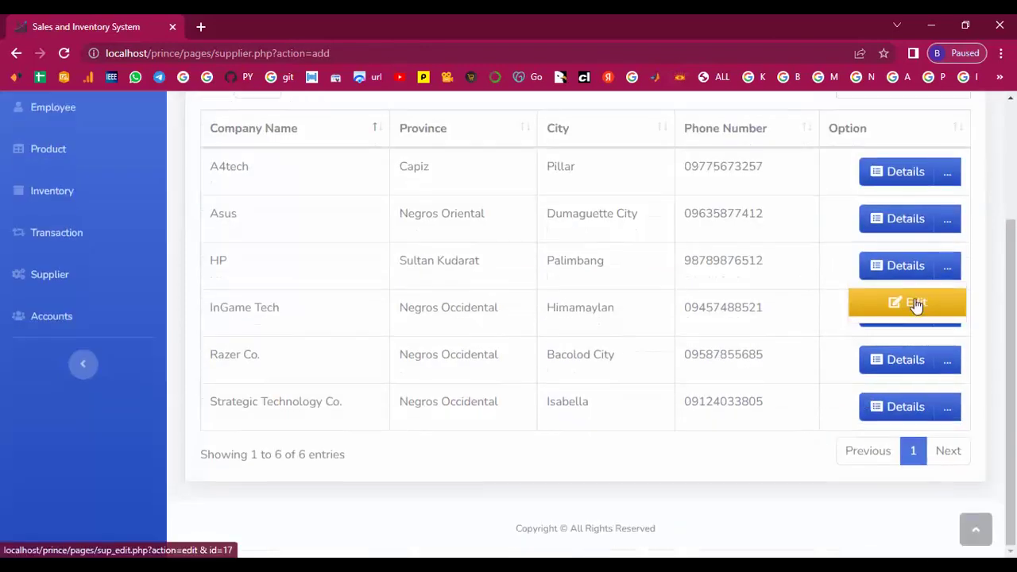
Replace HP's phone number with the new number and save the supplier record.
click(914, 302)
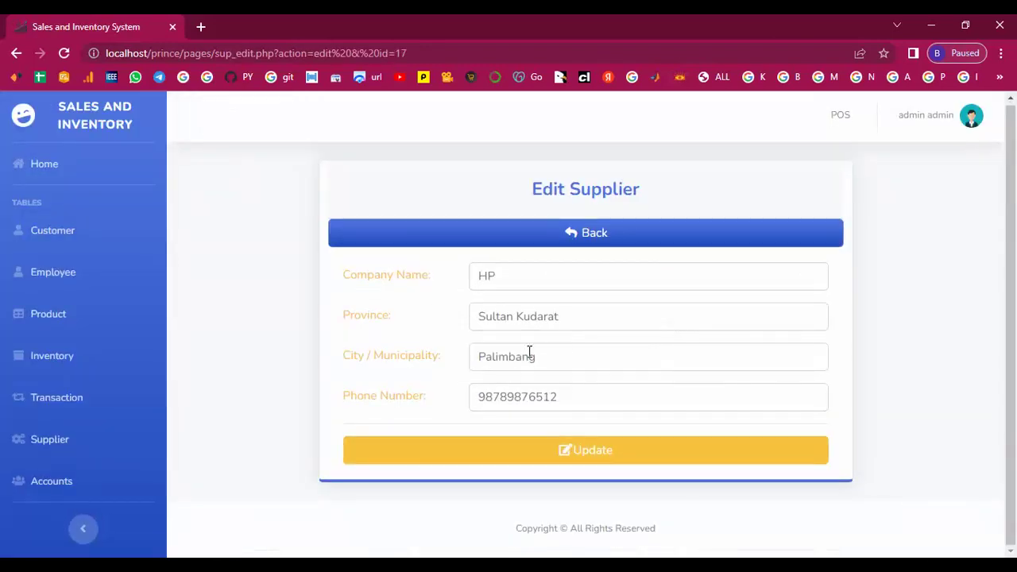
click(569, 387)
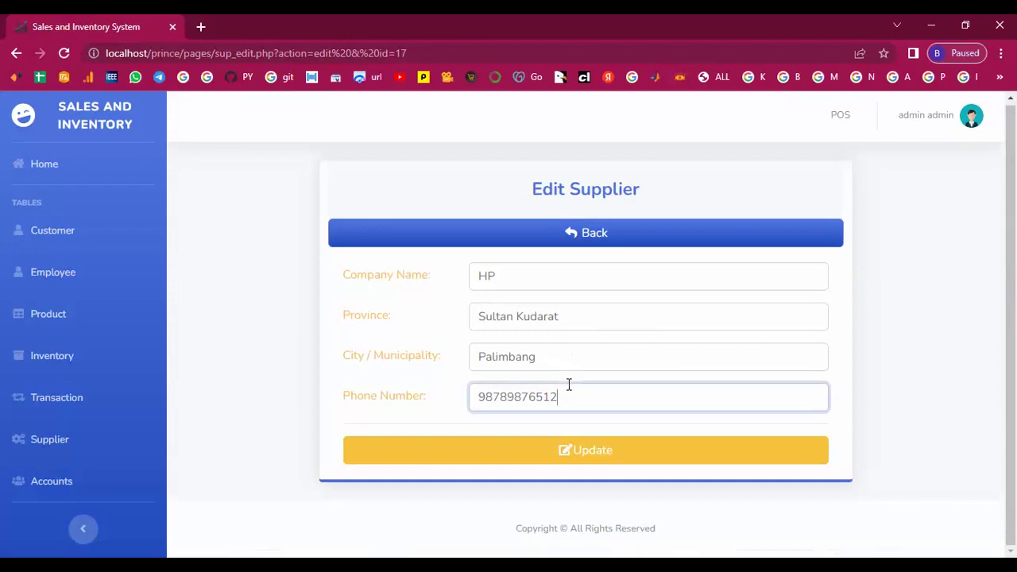
key(BackSpace)
key(BackSpace)
key(BackSpace)
key(BackSpace)
key(BackSpace)
key(BackSpace)
key(BackSpace)
key(BackSpace)
key(BackSpace)
key(BackSpace)
text(0112345)
click(593, 452)
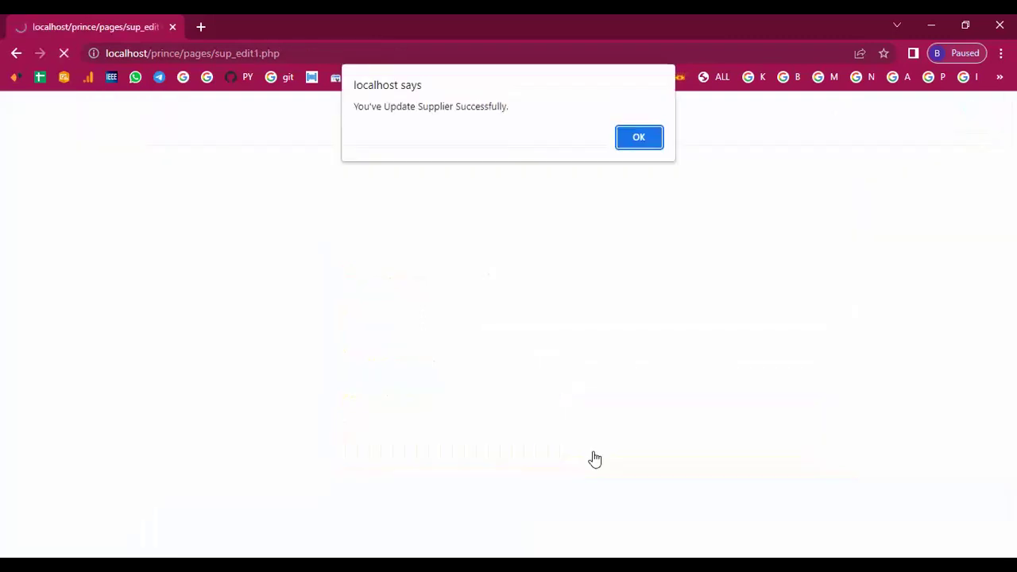
click(646, 141)
Check HP's updated row in the Supplier list.
scroll(525, 364, down, 2)
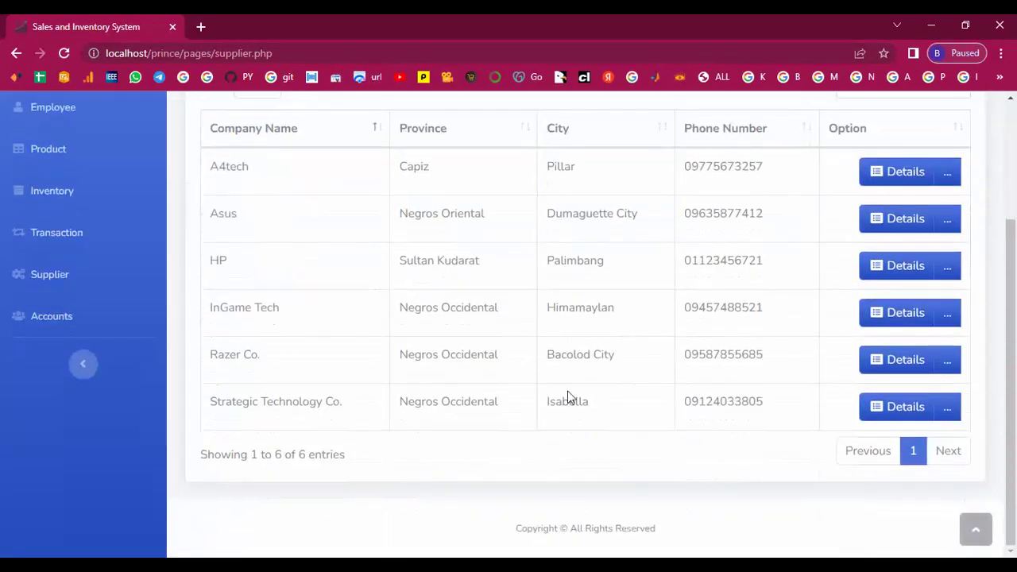
drag(219, 262, 775, 254)
click(792, 252)
scroll(445, 357, up, 2)
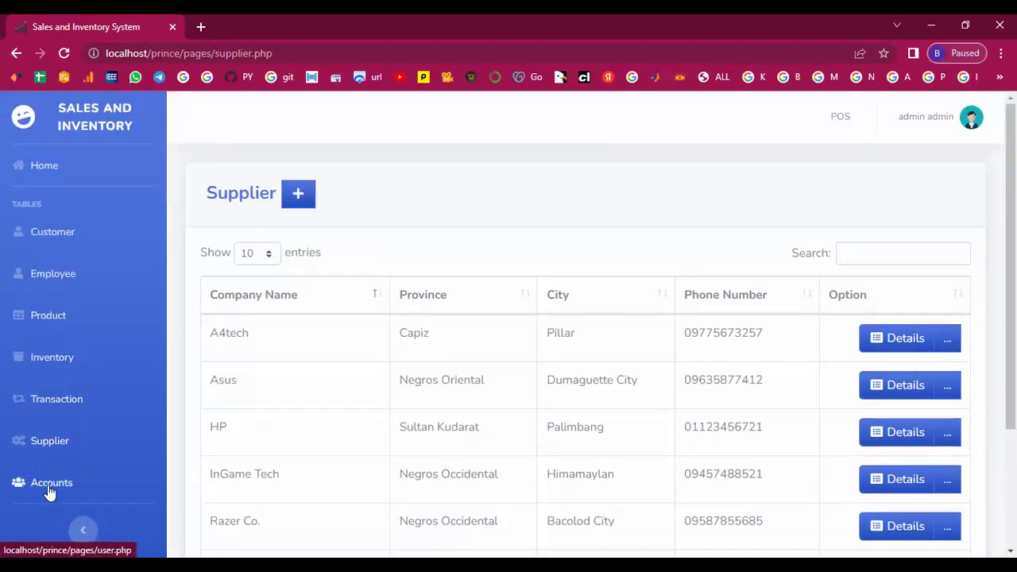
On the Accounts page, start a new user account for the cashier employee.
click(51, 483)
scroll(401, 381, down, 1)
scroll(402, 381, down, 3)
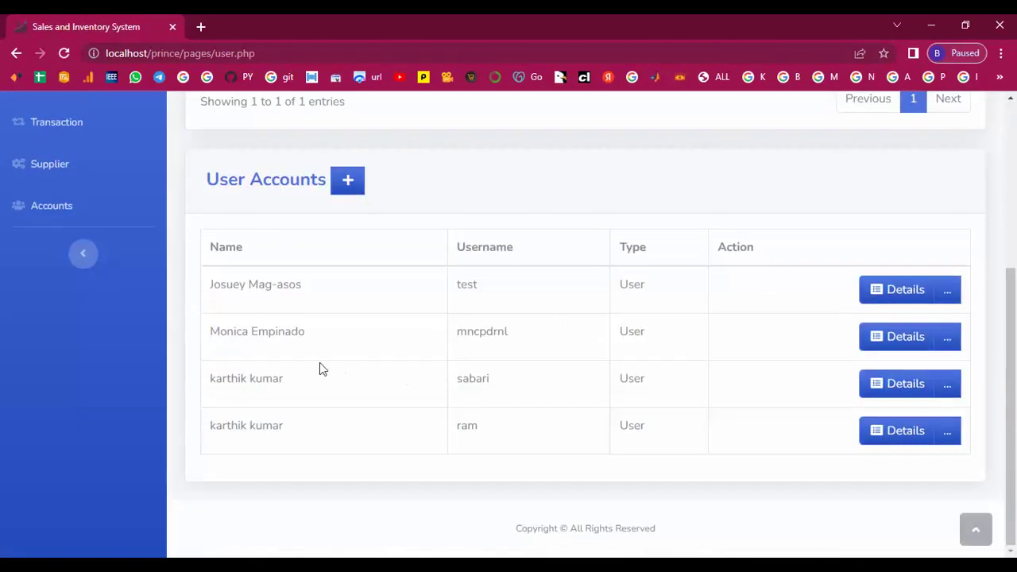
scroll(319, 365, up, 3)
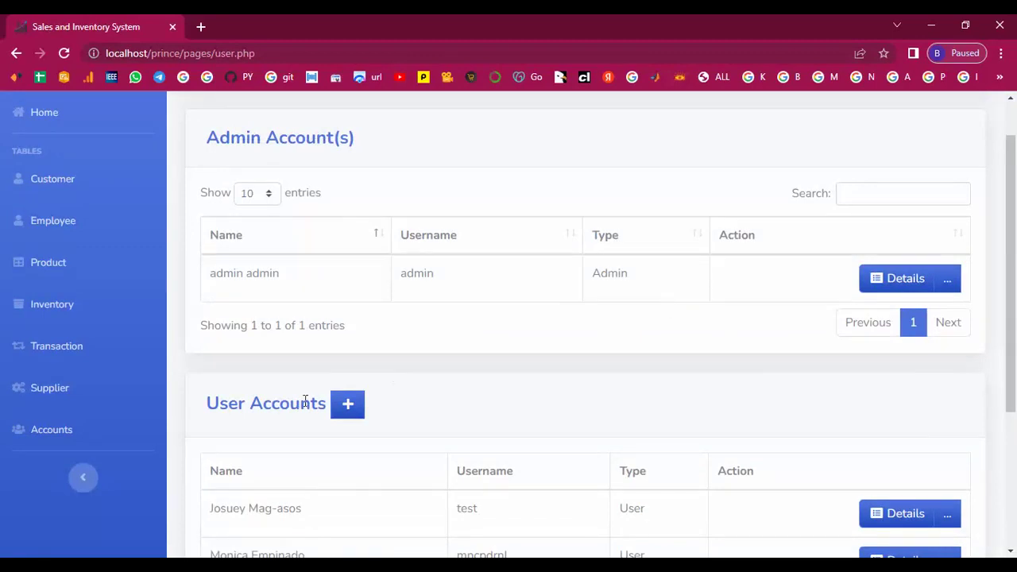
click(351, 412)
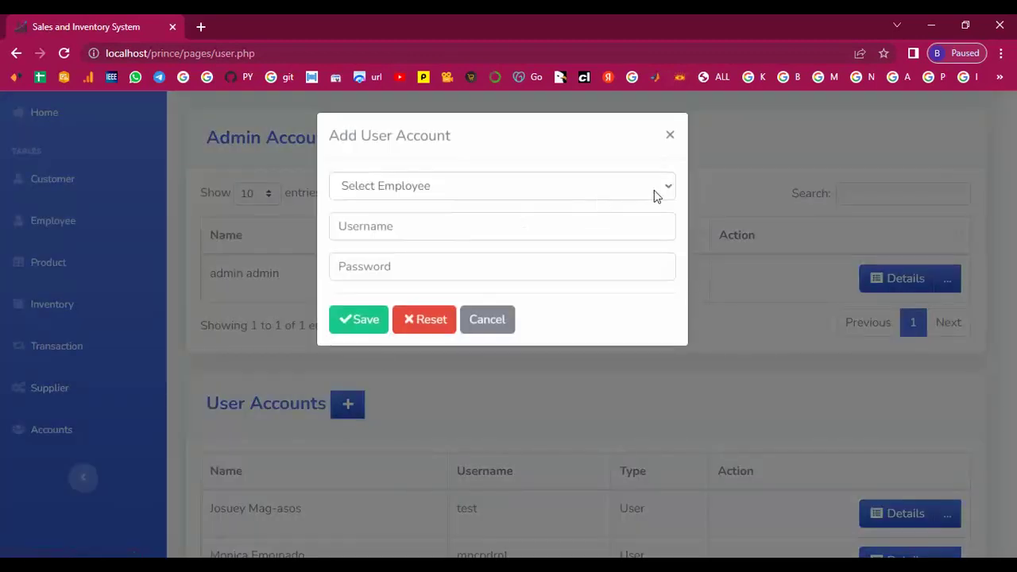
click(656, 195)
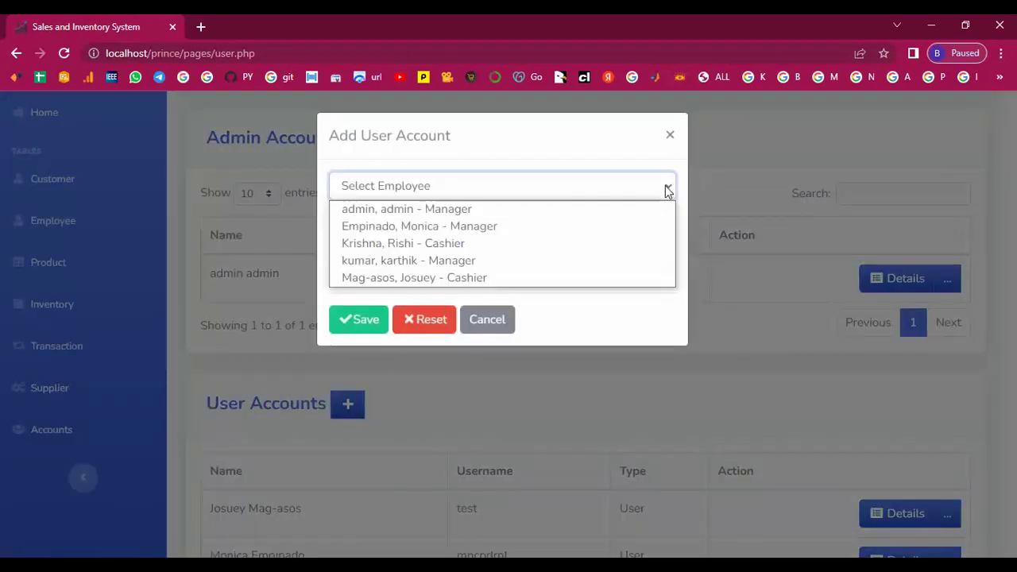
click(374, 246)
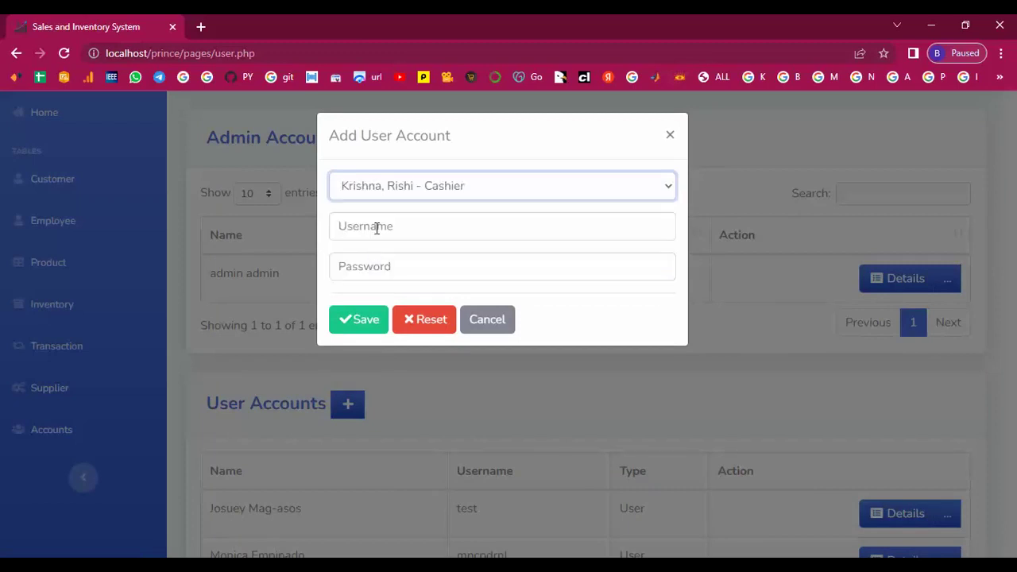
Enter the account's username and password, save it, and check the User Accounts list.
click(376, 229)
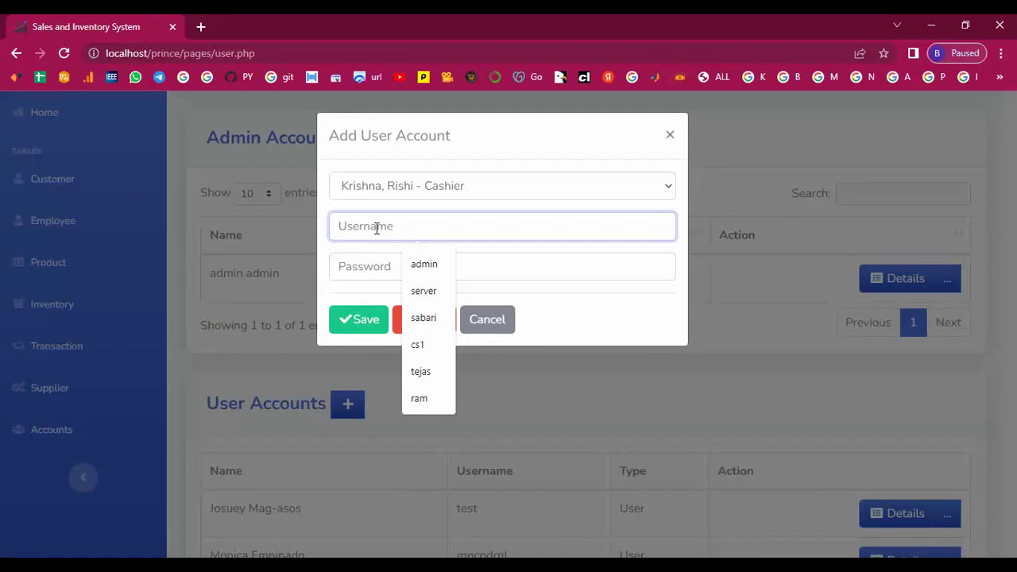
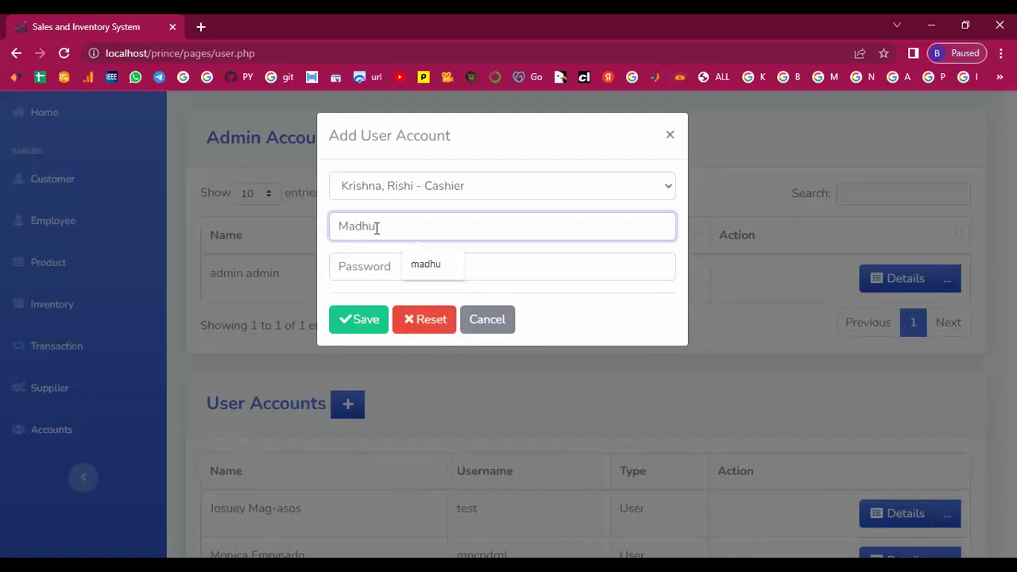
key(Return)
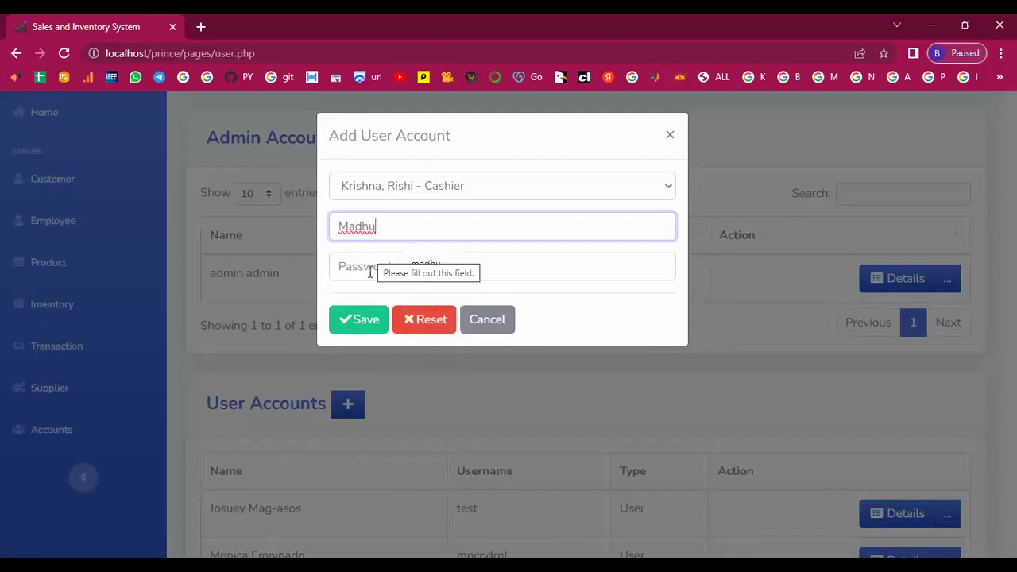
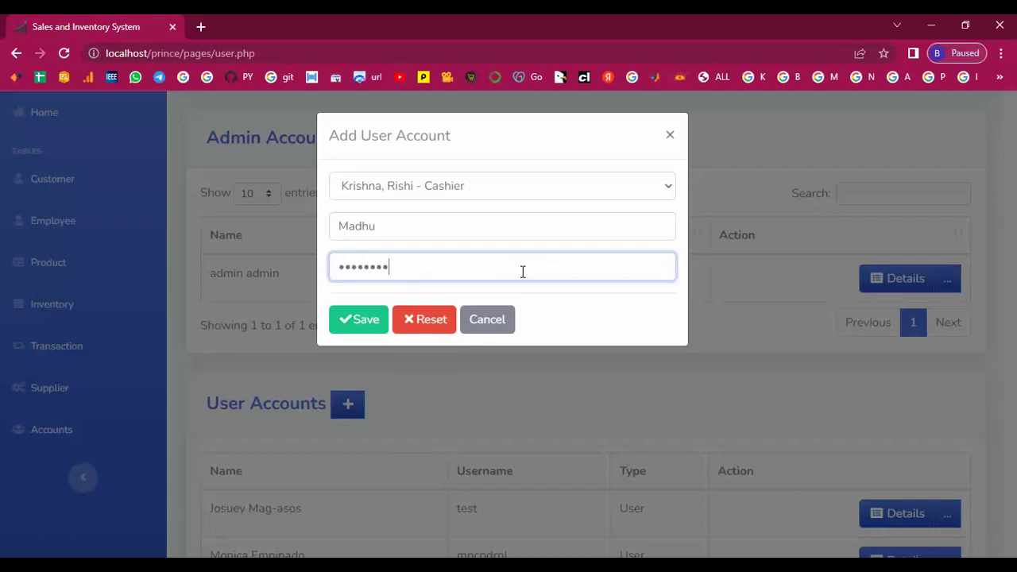
click(357, 320)
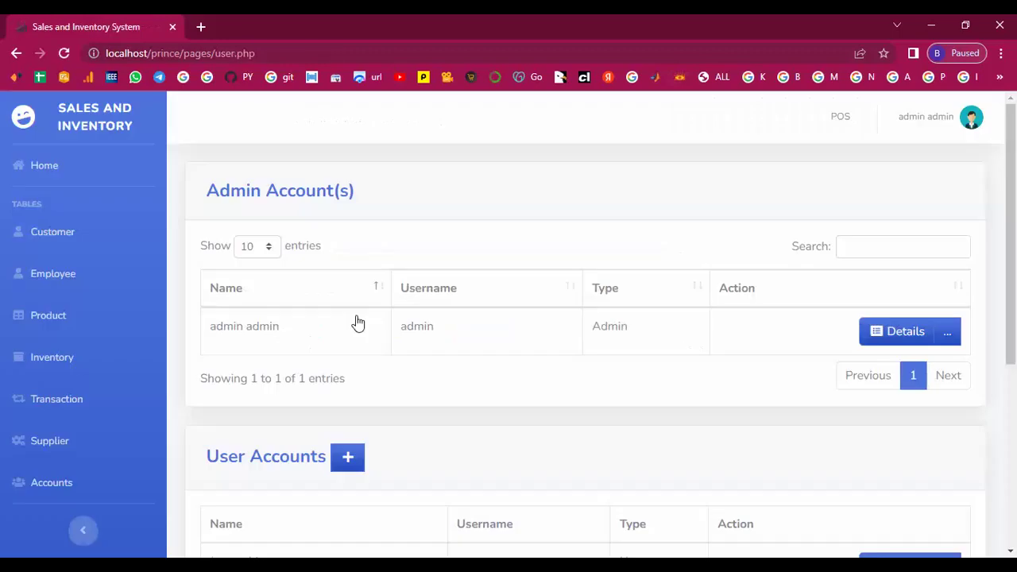
scroll(358, 322, down, 2)
scroll(357, 322, down, 1)
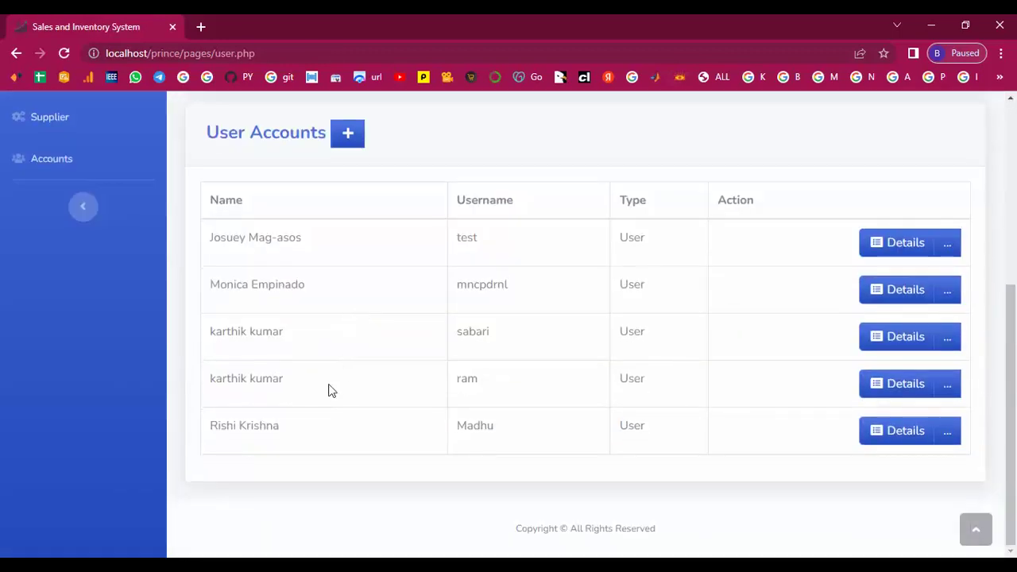
scroll(597, 389, up, 4)
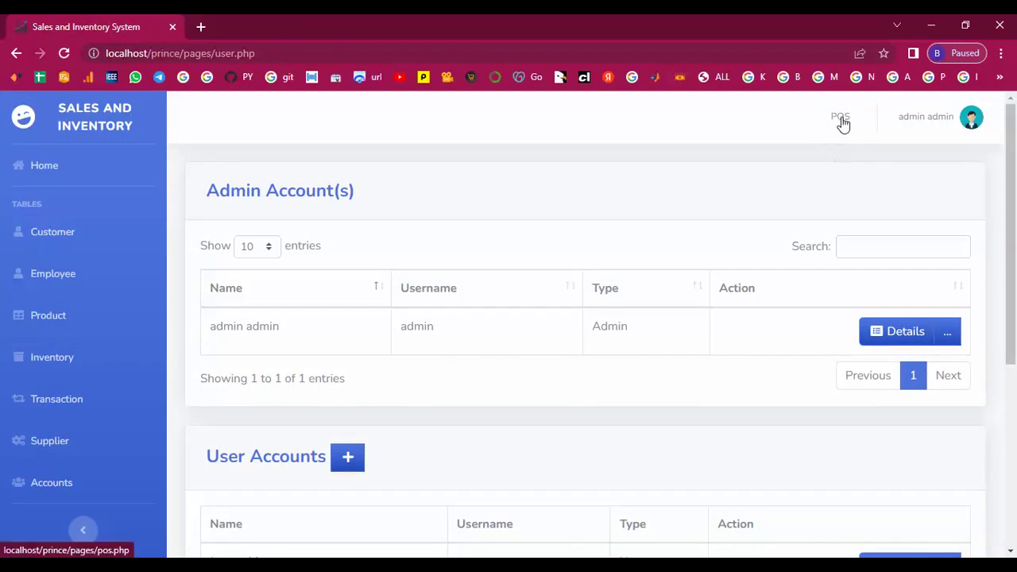
click(912, 118)
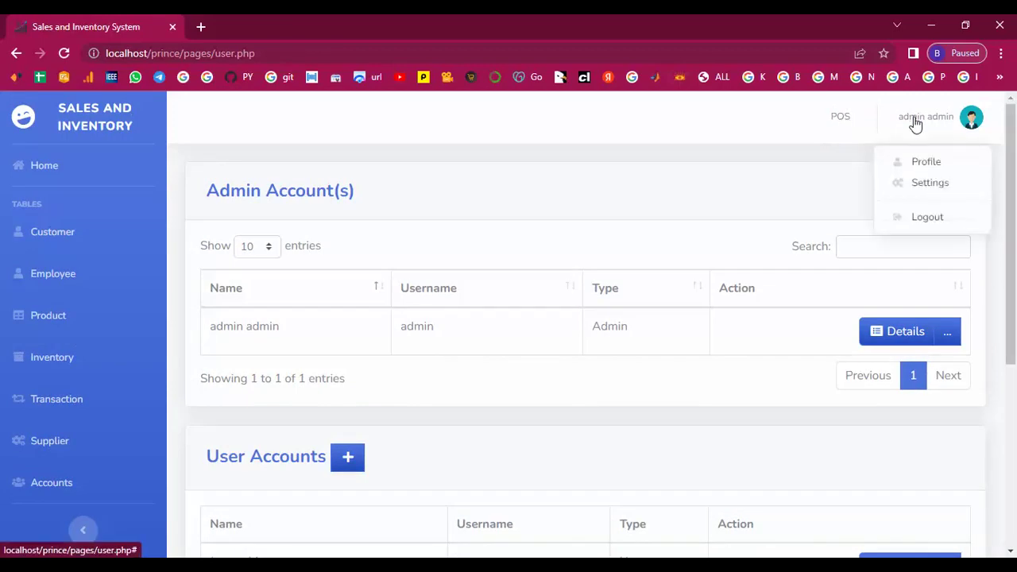
click(922, 164)
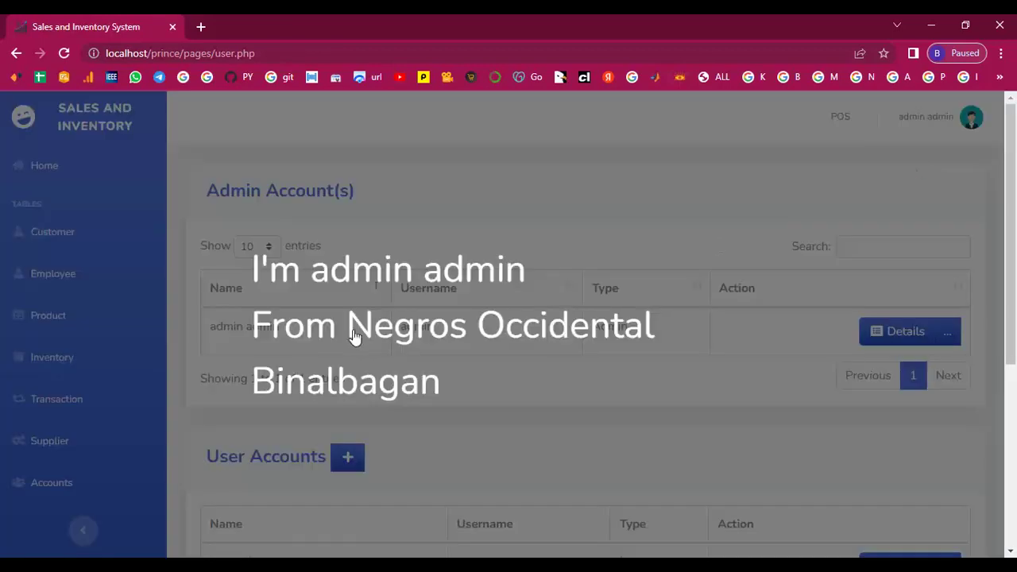
click(862, 181)
click(913, 128)
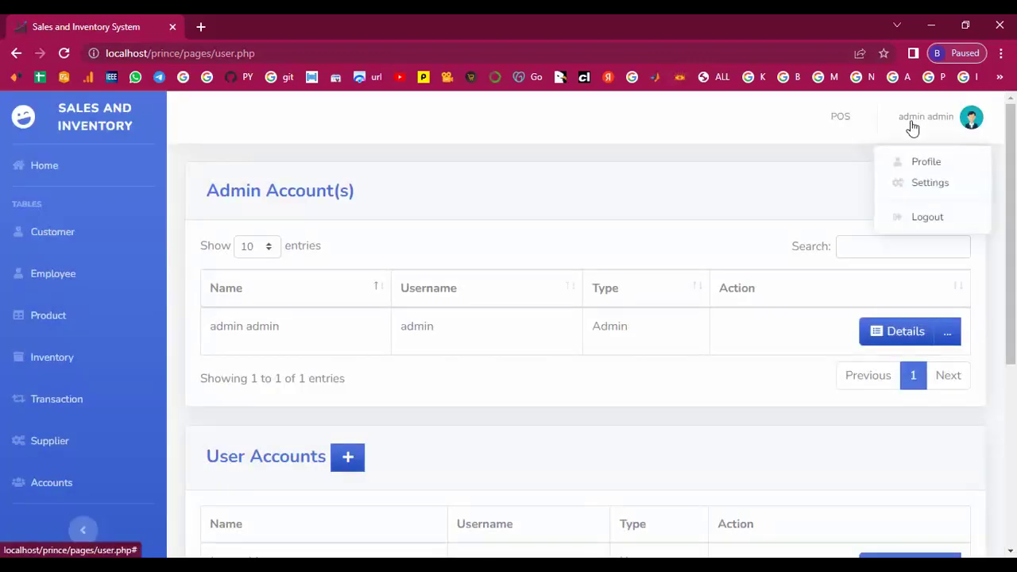
click(915, 191)
scroll(594, 364, down, 4)
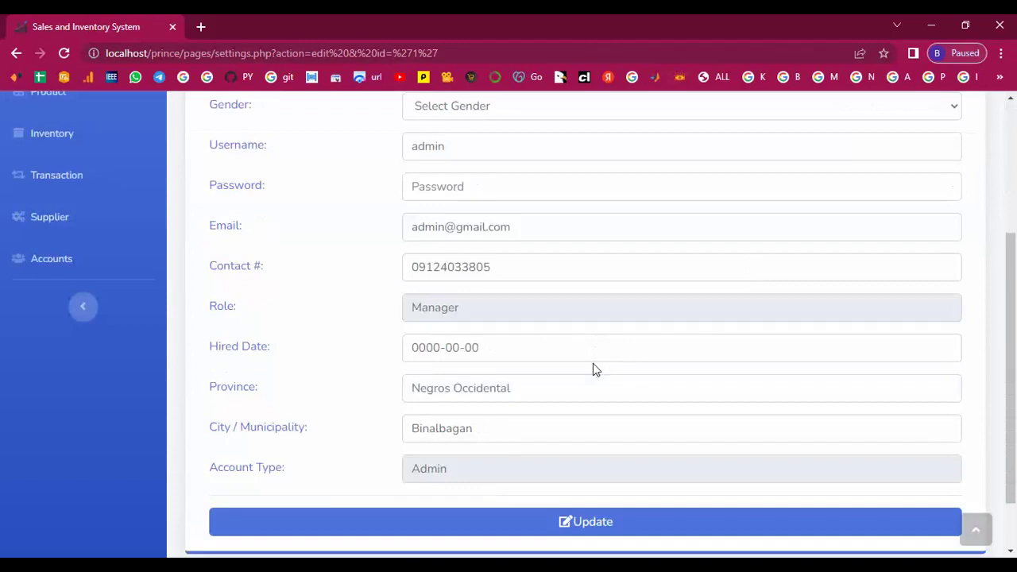
scroll(594, 364, up, 4)
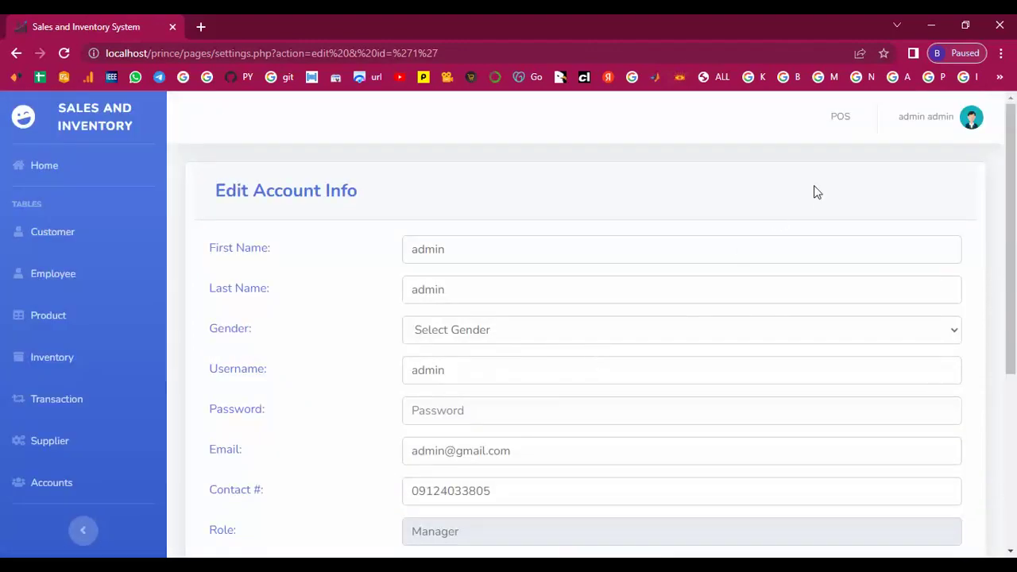
On the Point of Sale page, browse the Keyboard, Mouse, Headset, CPU and Monitor categories.
click(846, 123)
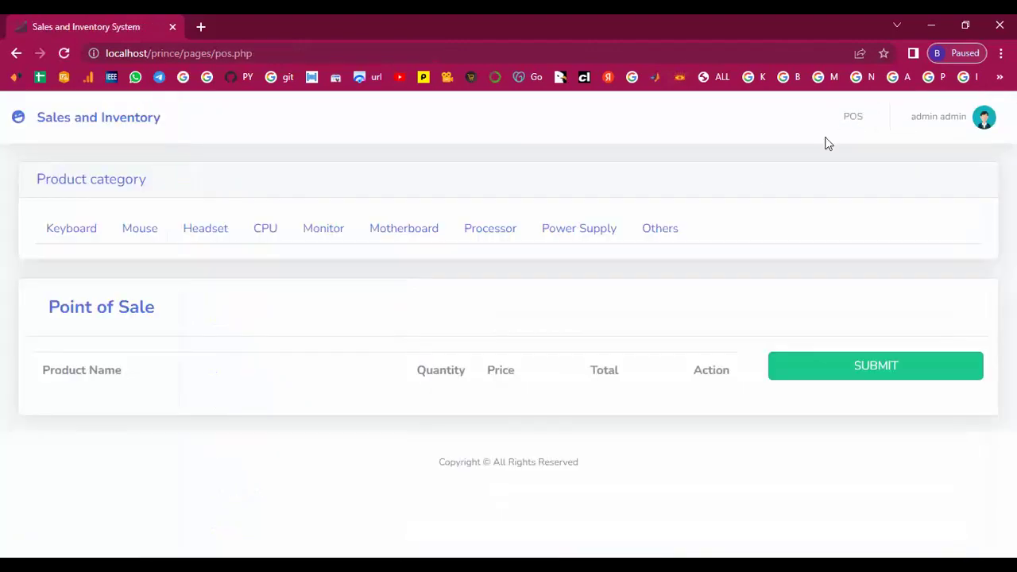
click(80, 237)
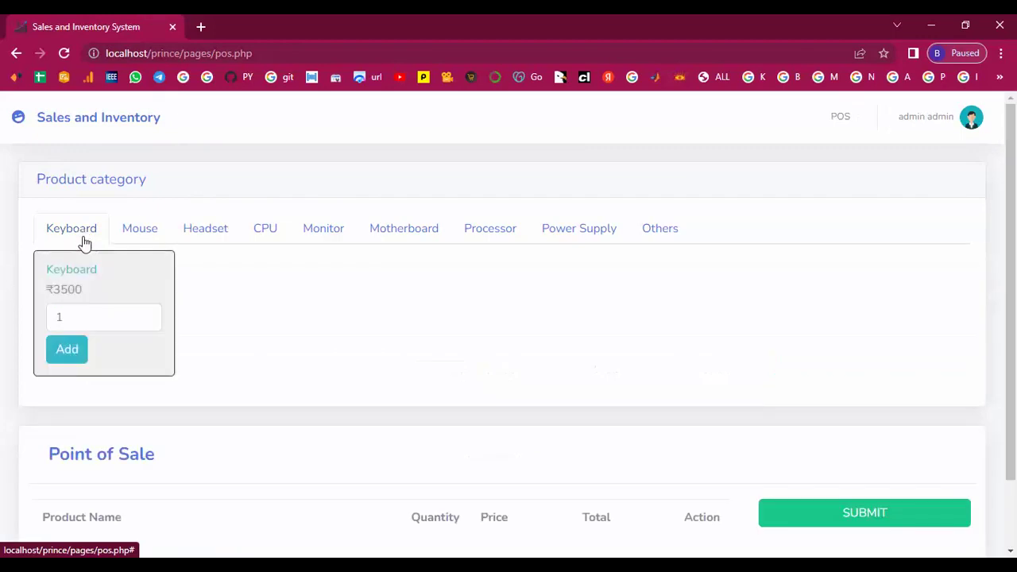
click(141, 238)
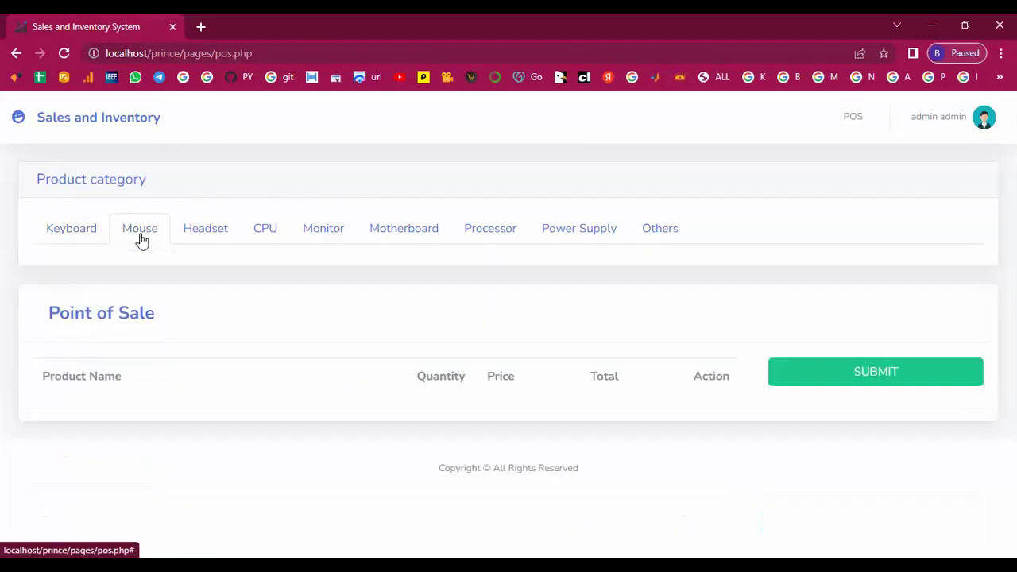
click(209, 237)
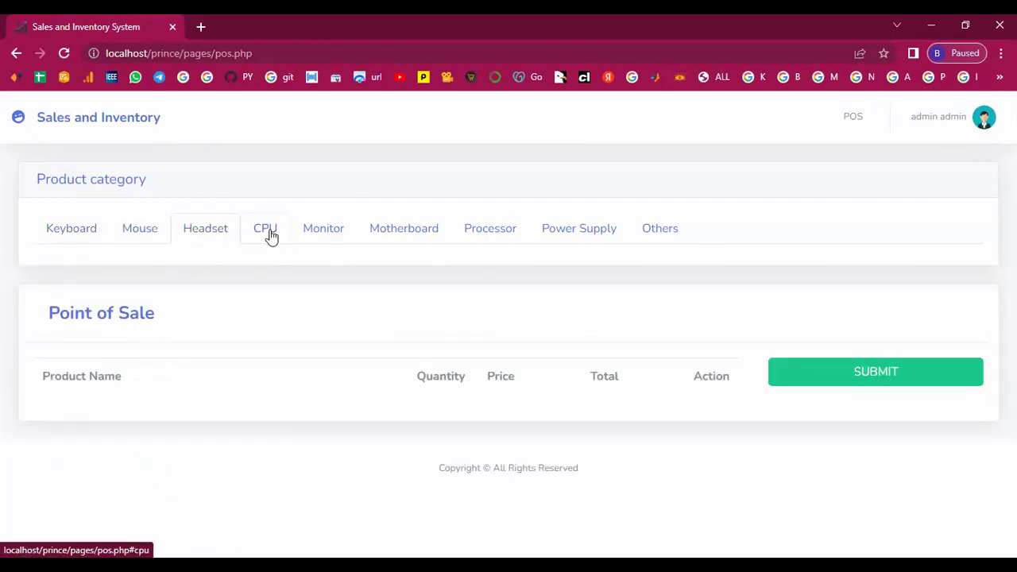
click(271, 234)
click(328, 242)
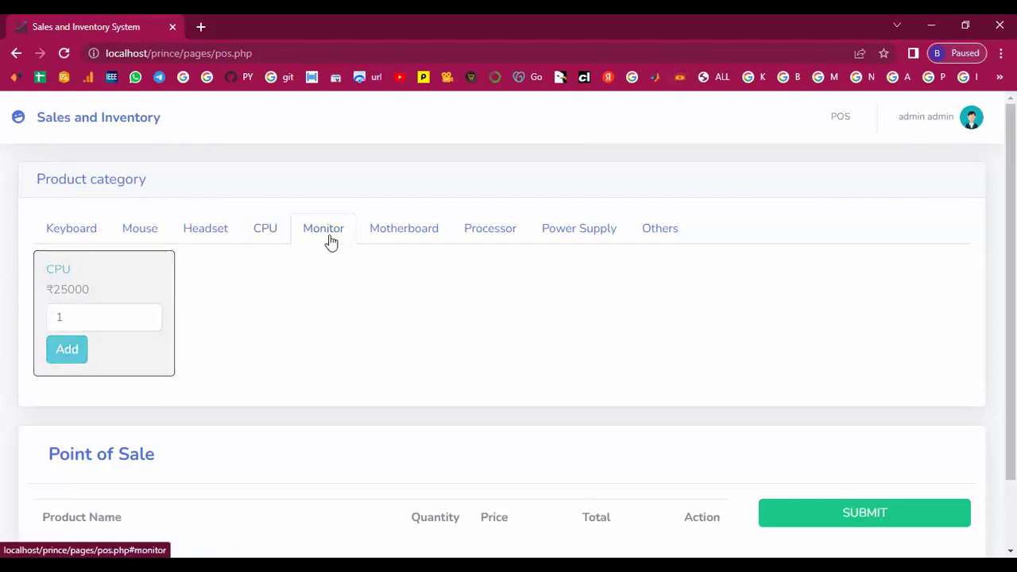
Browse the remaining categories, then add one Motherboard at ₹18,560 to the cart.
click(402, 232)
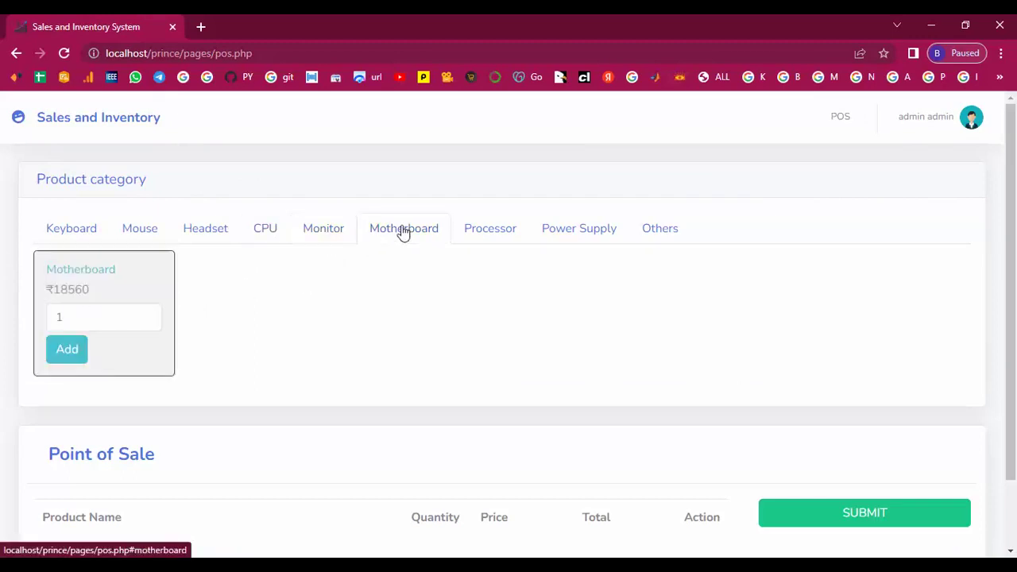
click(482, 235)
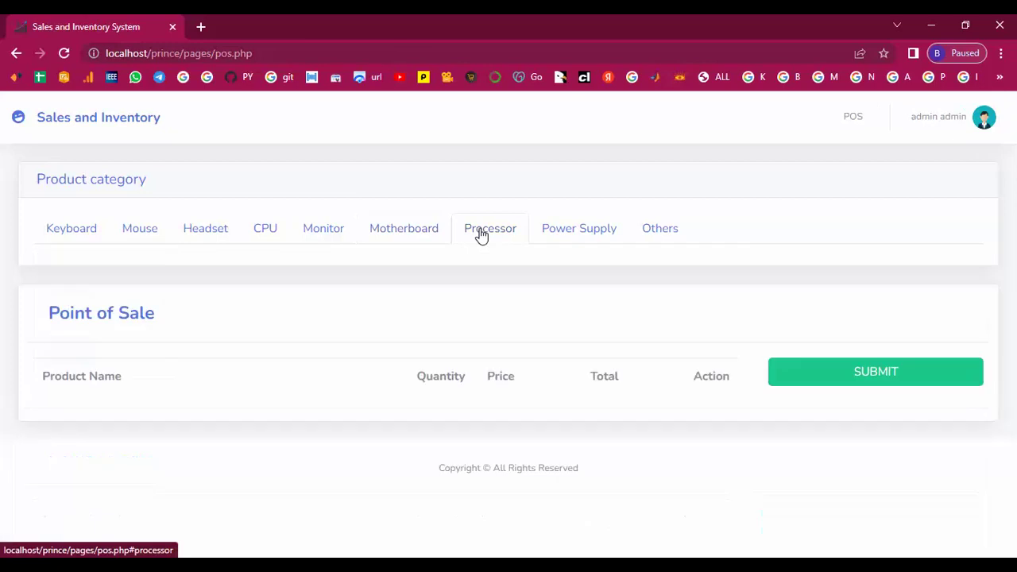
click(570, 236)
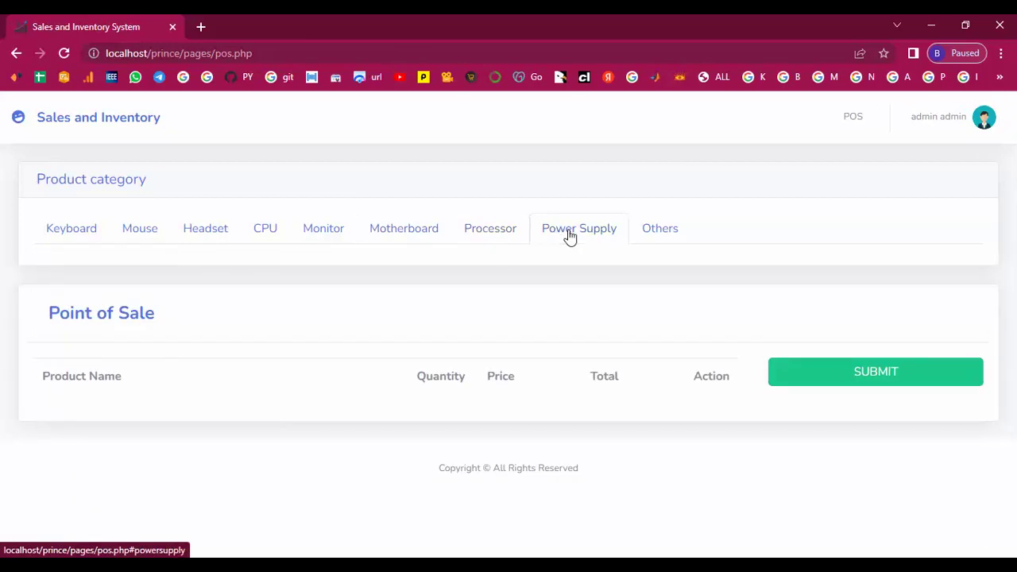
click(657, 235)
click(405, 233)
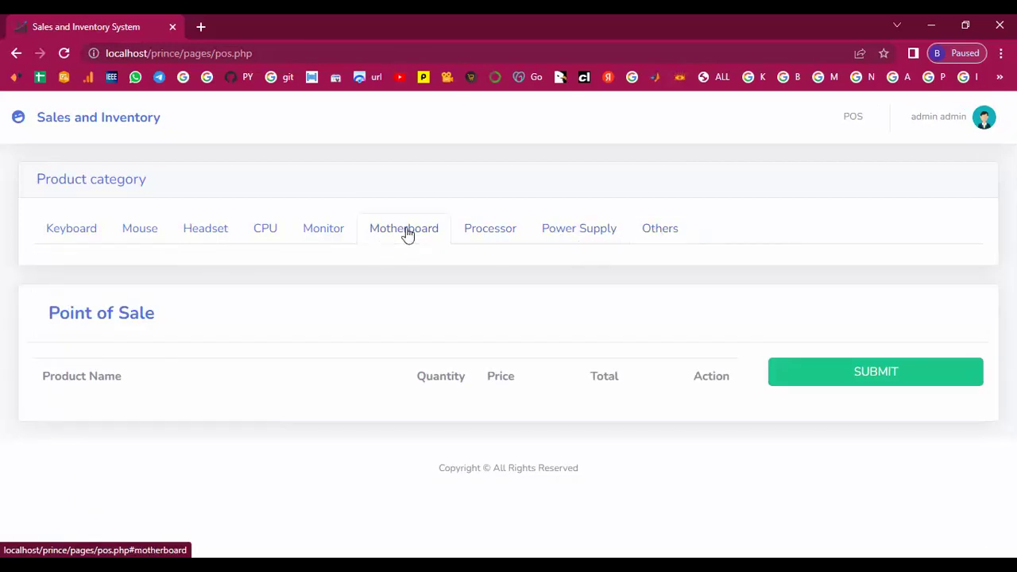
click(68, 354)
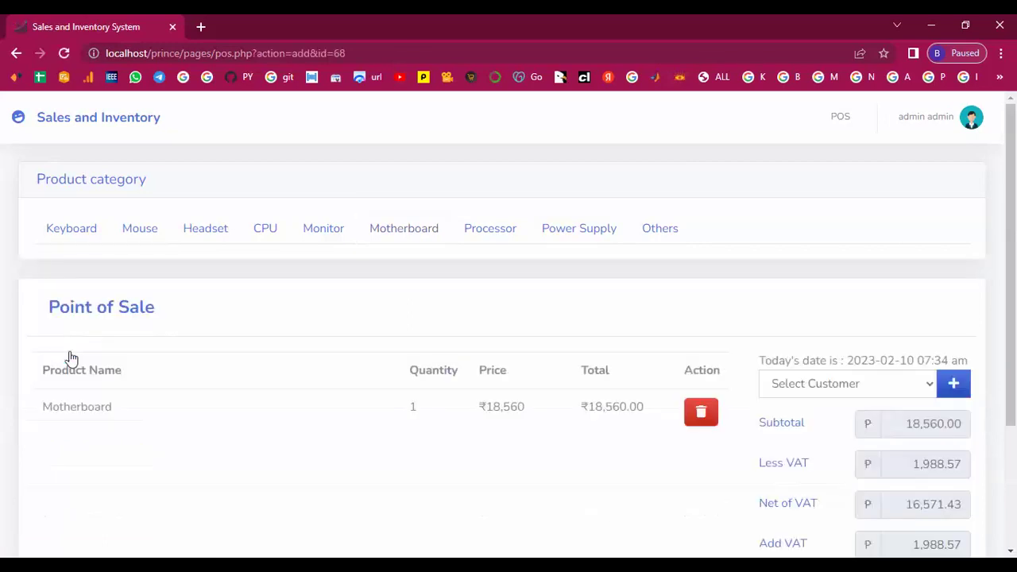
Choose a customer for the Motherboard sale and submit it to show the ₹18,560.00 summary.
scroll(389, 391, down, 3)
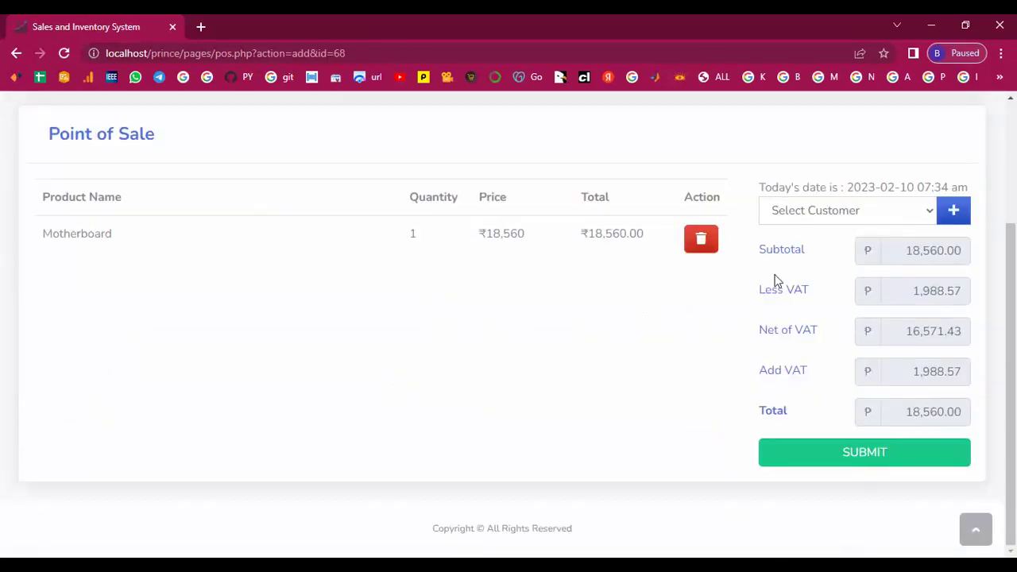
click(928, 213)
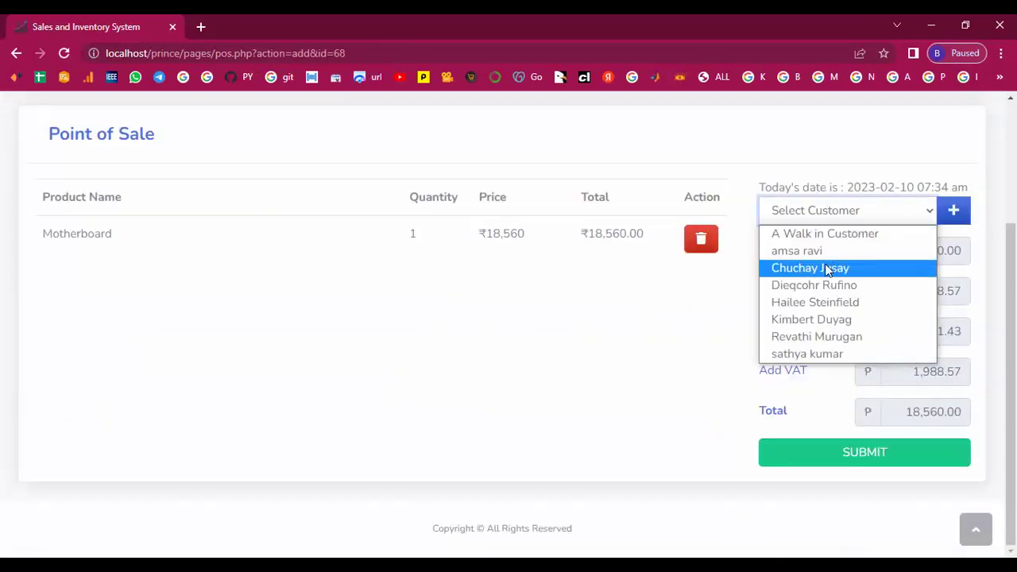
click(821, 339)
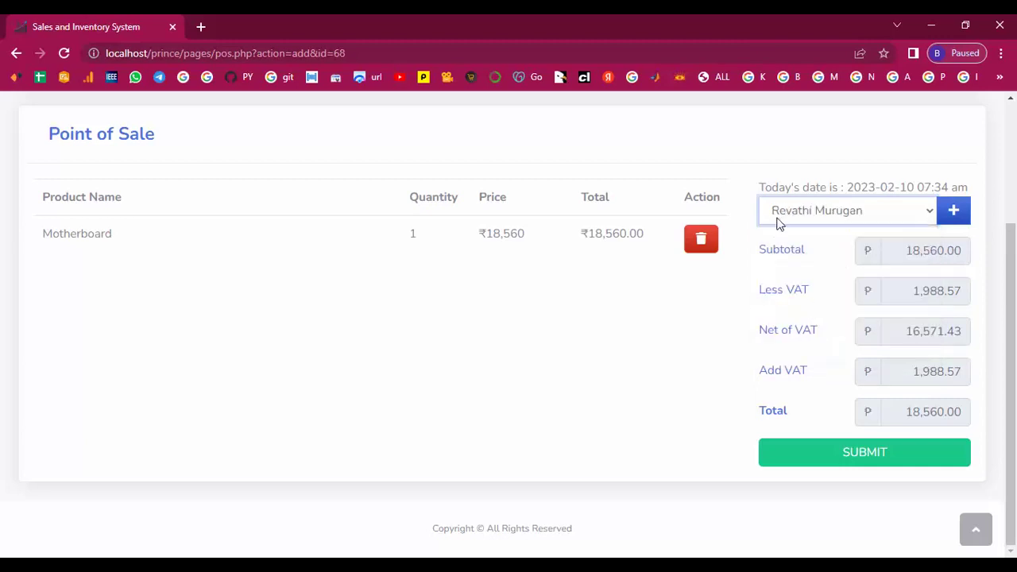
click(839, 455)
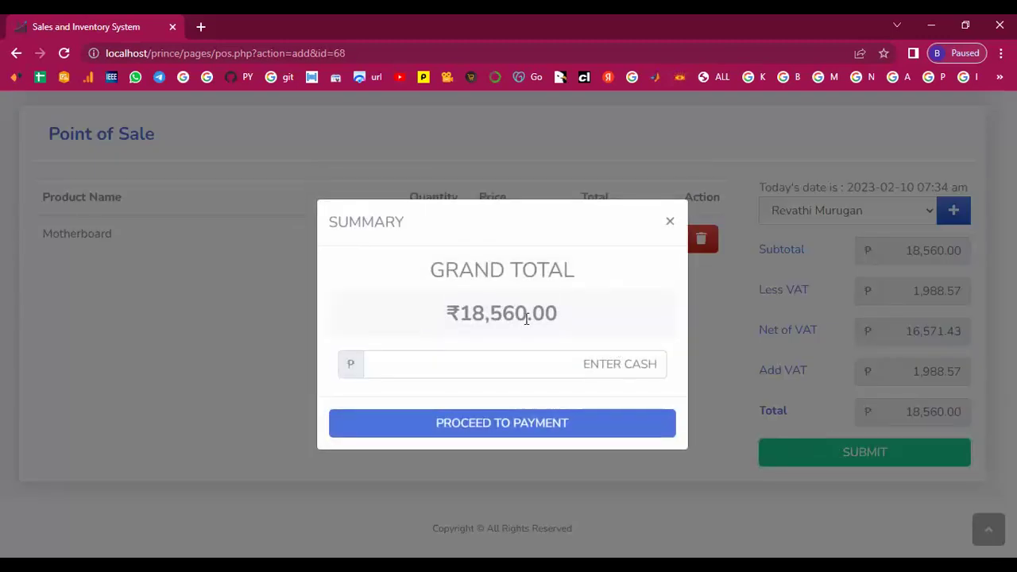
Enter 18560 as cash, proceed to payment, and acknowledge the Success alert.
click(553, 363)
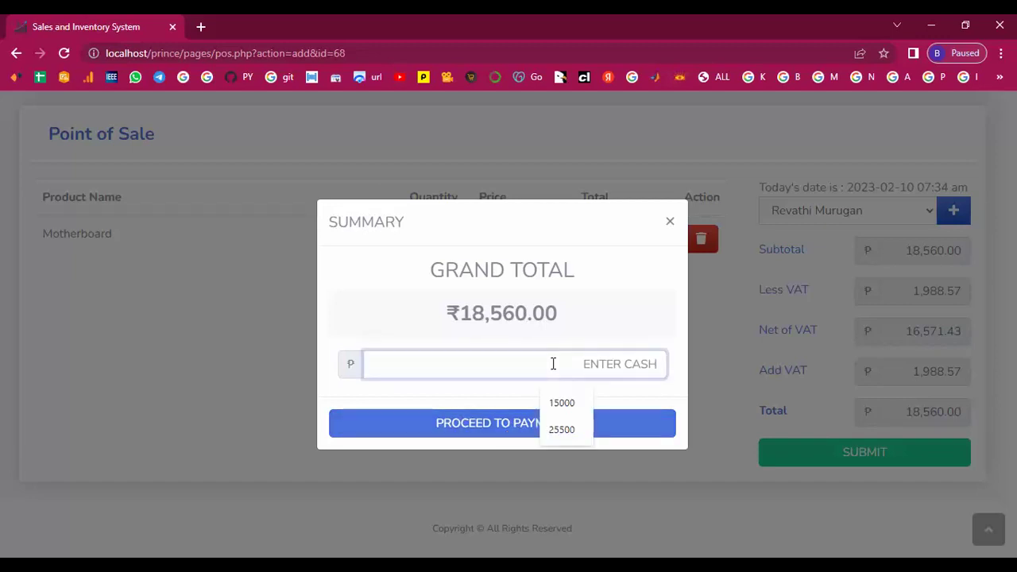
text(1)
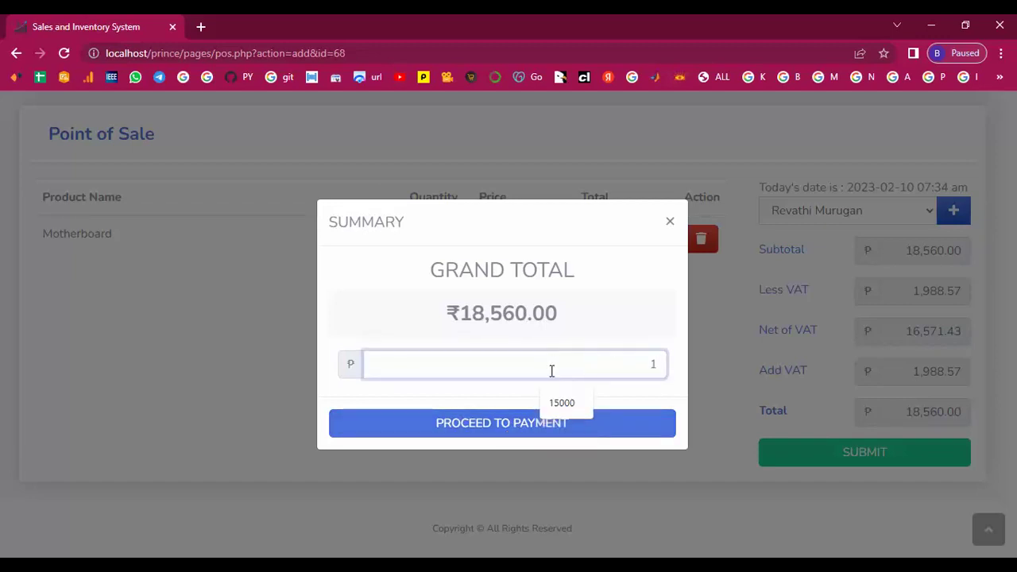
text(8)
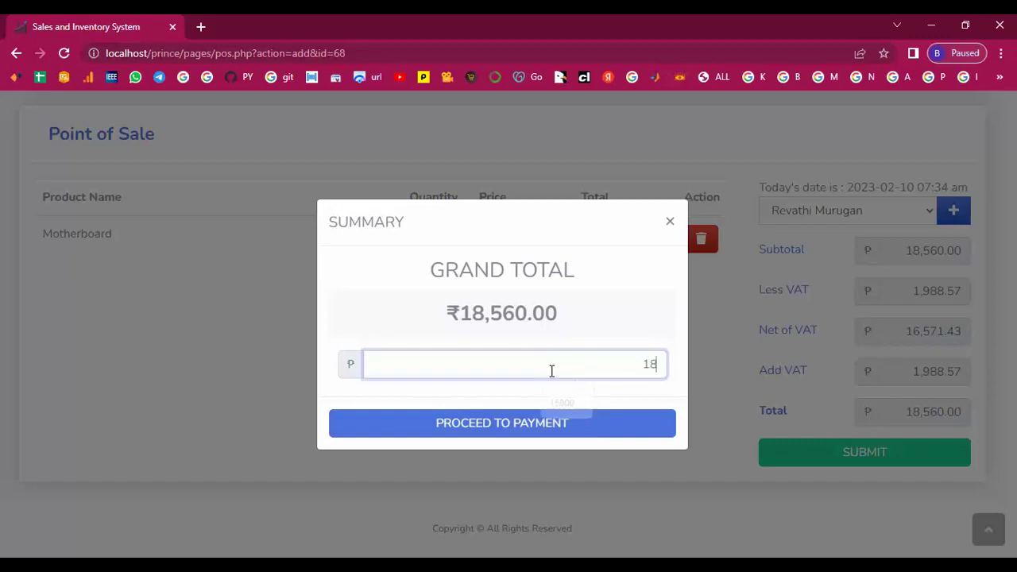
text(56)
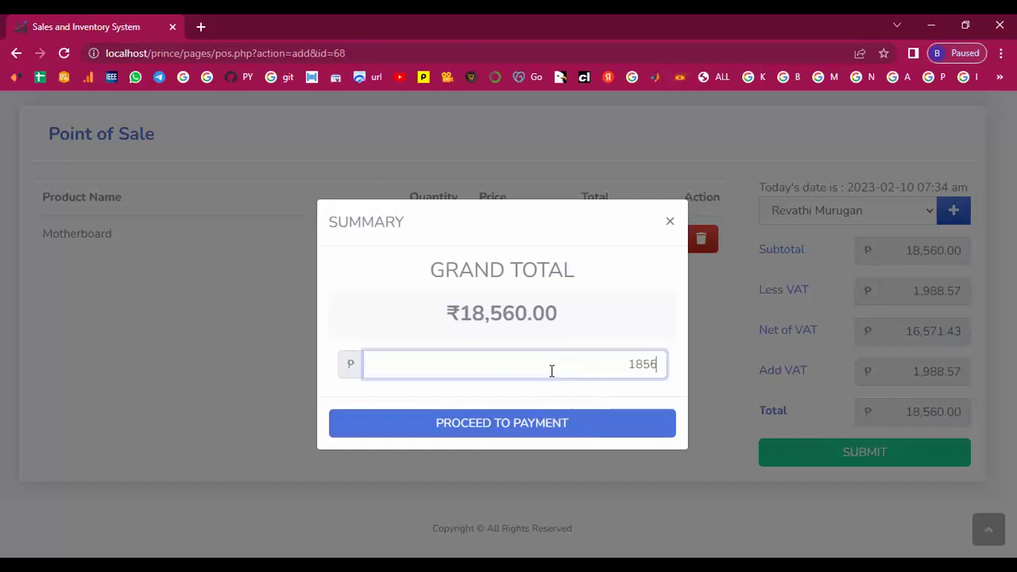
text(0)
click(532, 426)
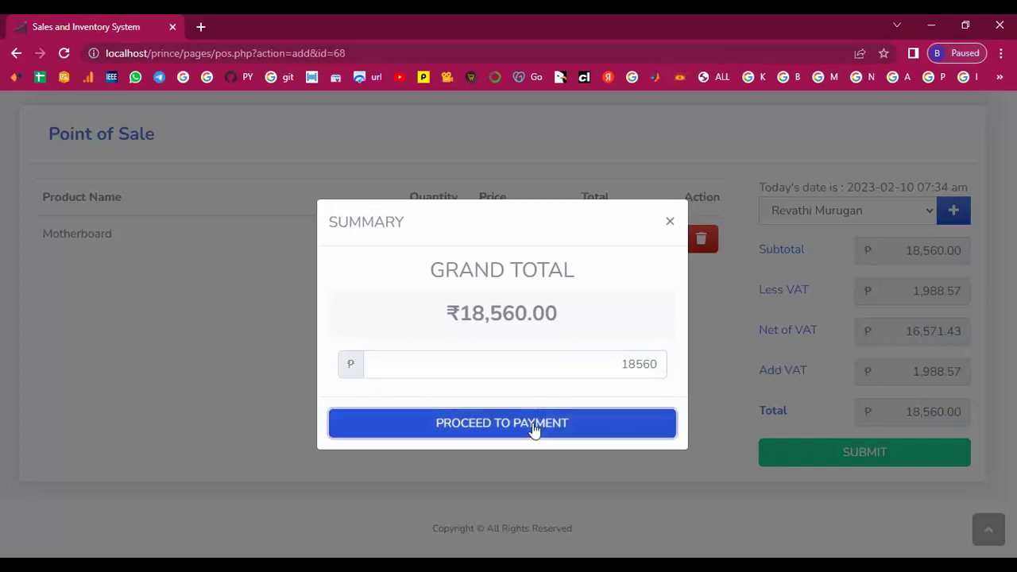
drag(404, 103, 345, 114)
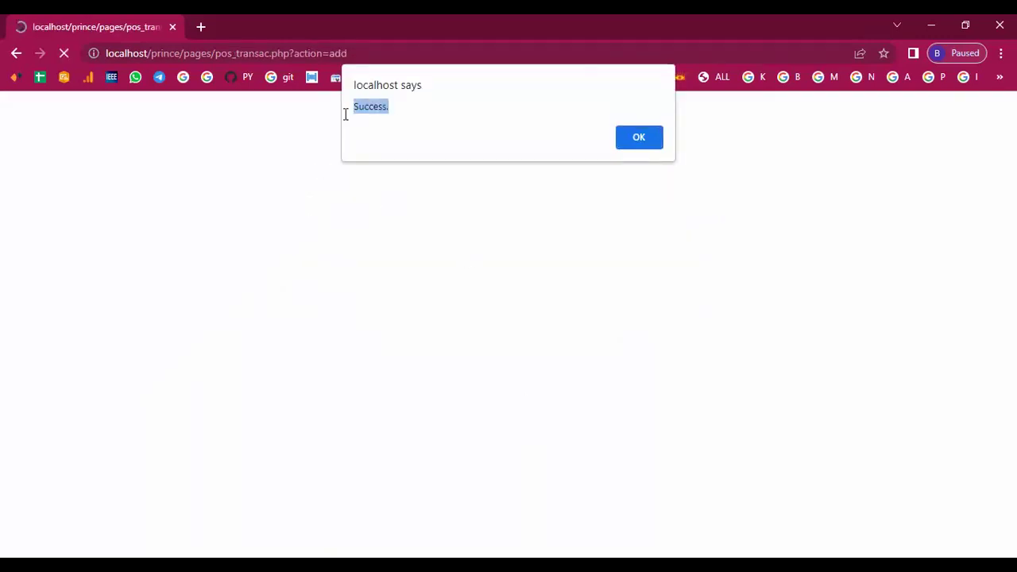
click(629, 138)
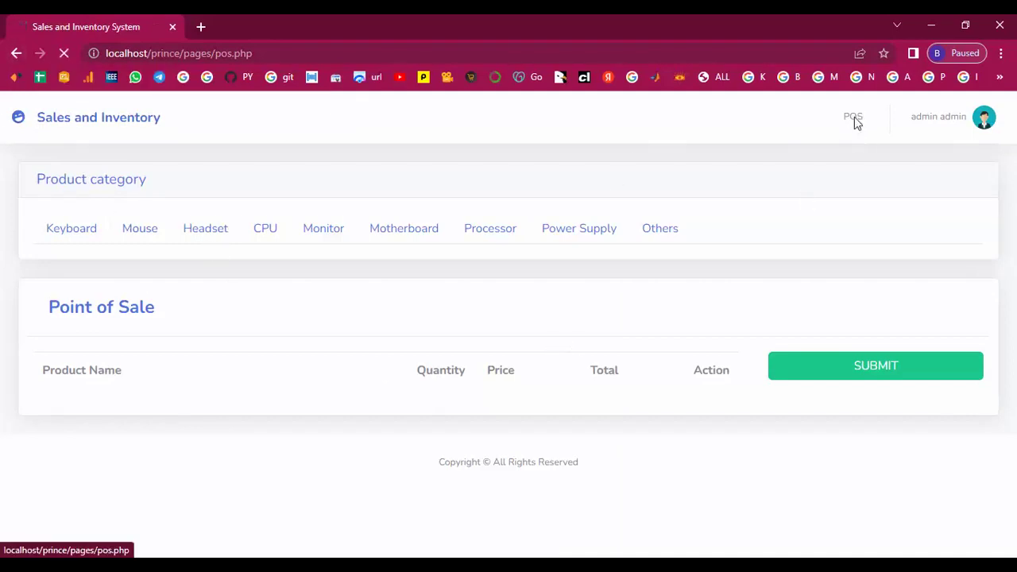
From the dashboard, open the Transaction list and view the new Motherboard sale's receipt.
click(149, 123)
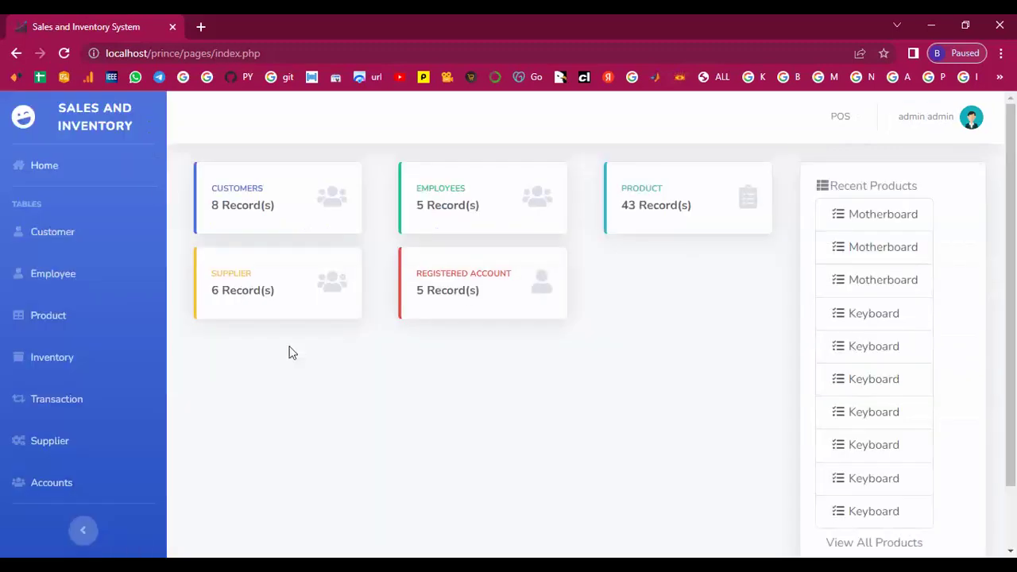
scroll(341, 373, down, 1)
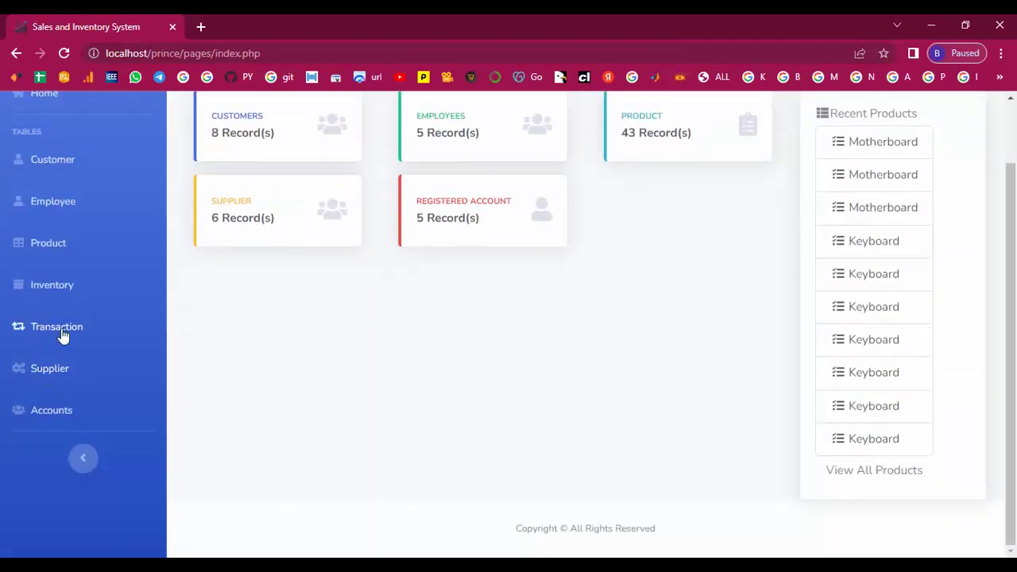
click(62, 327)
scroll(416, 346, down, 2)
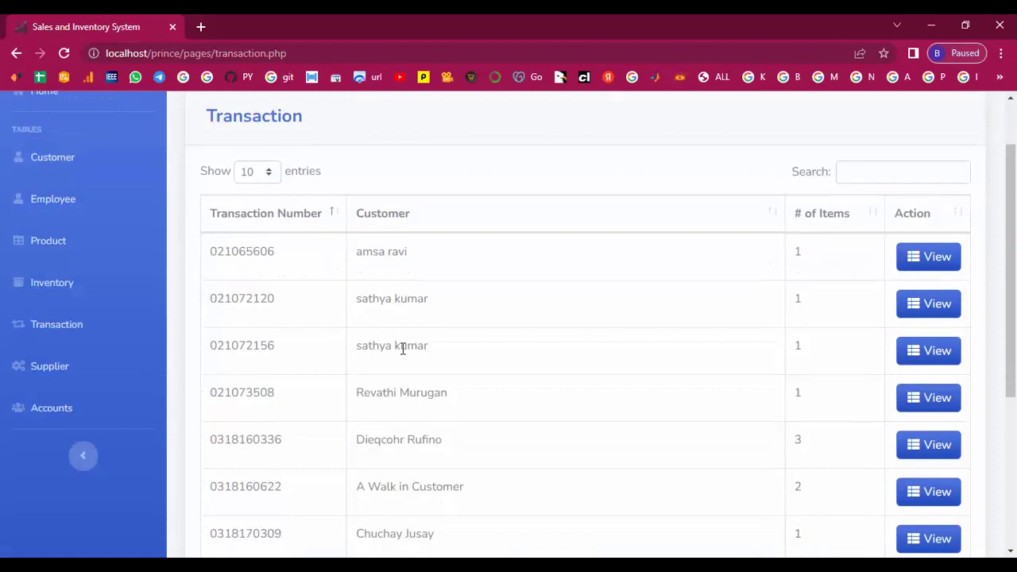
scroll(398, 366, down, 1)
drag(359, 241, 801, 251)
click(938, 249)
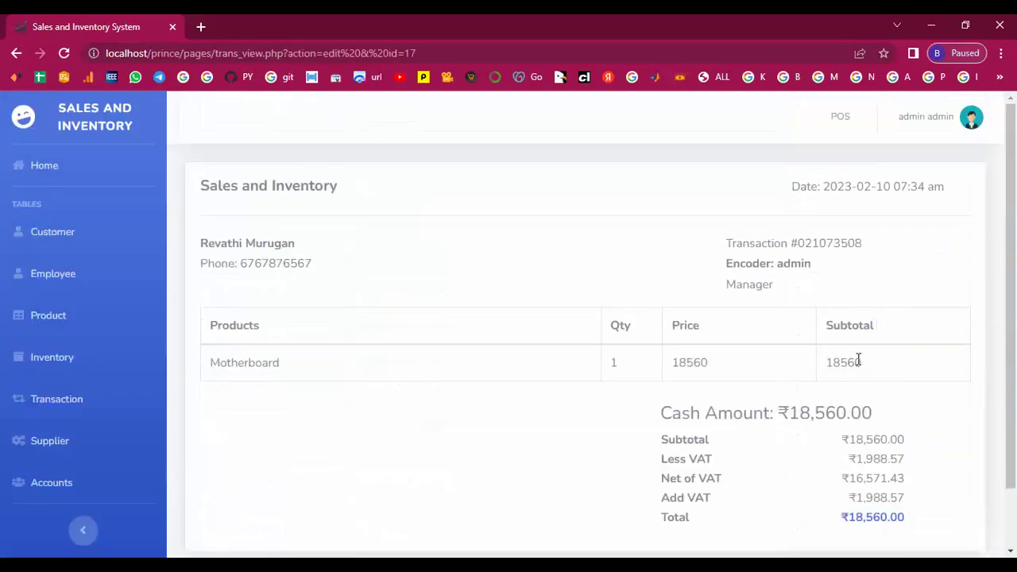
Review the receipt's transaction number and encoder details, then return to the Home dashboard.
scroll(860, 358, down, 1)
scroll(857, 406, up, 1)
drag(788, 238, 883, 250)
click(888, 252)
drag(777, 264, 823, 365)
click(823, 365)
scroll(733, 389, down, 1)
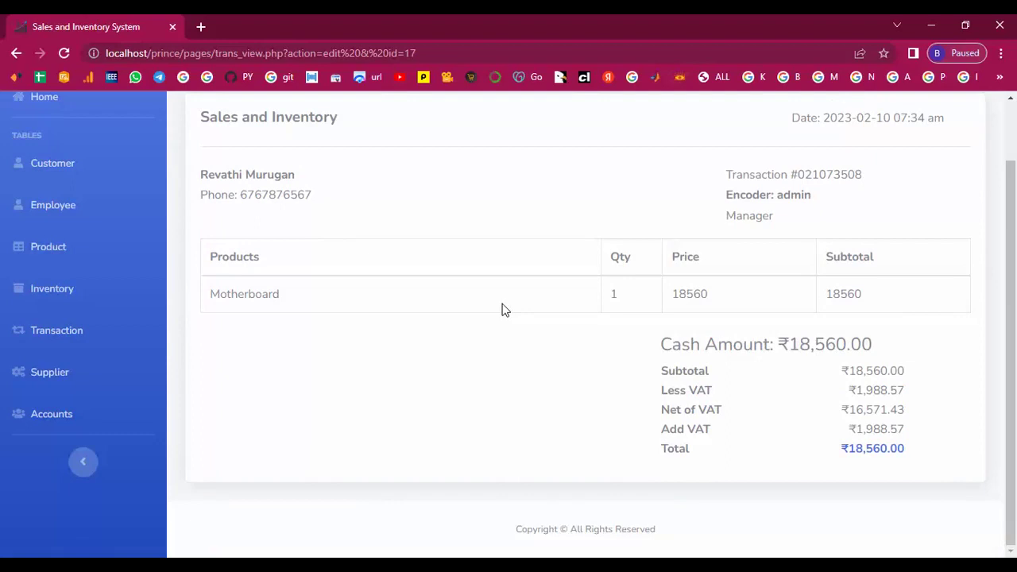
scroll(455, 350, up, 1)
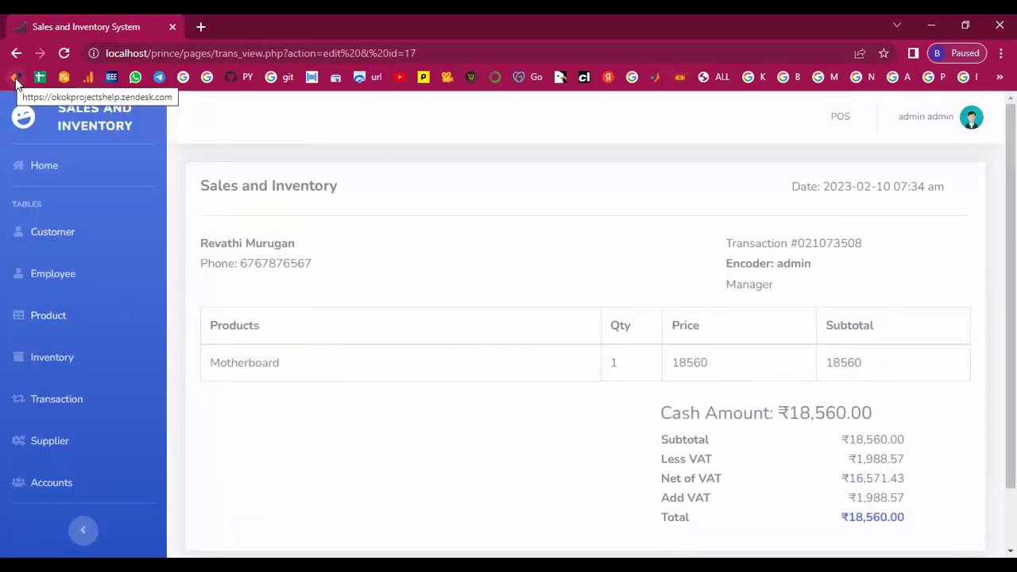
click(16, 53)
scroll(463, 395, up, 4)
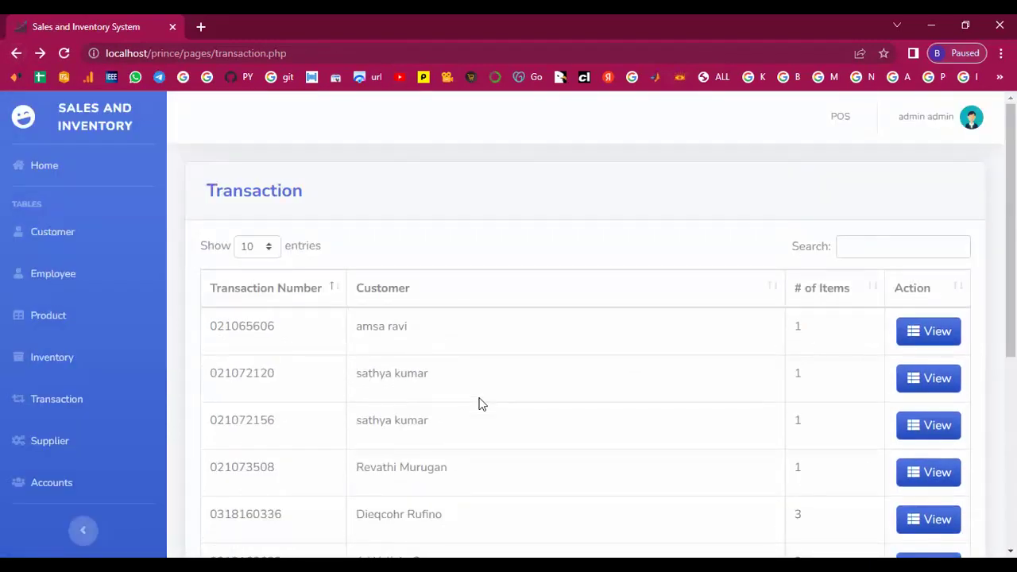
click(48, 166)
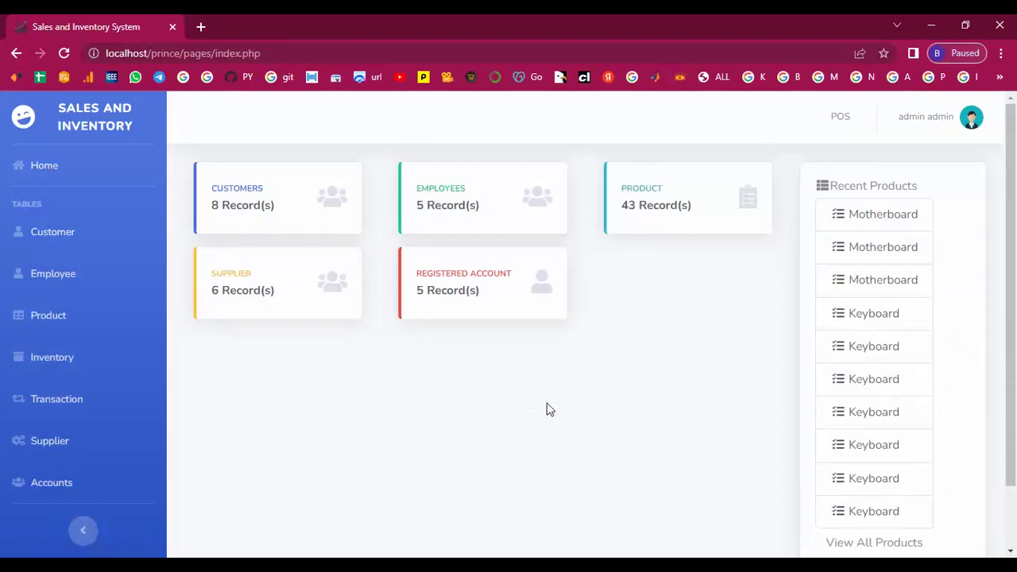